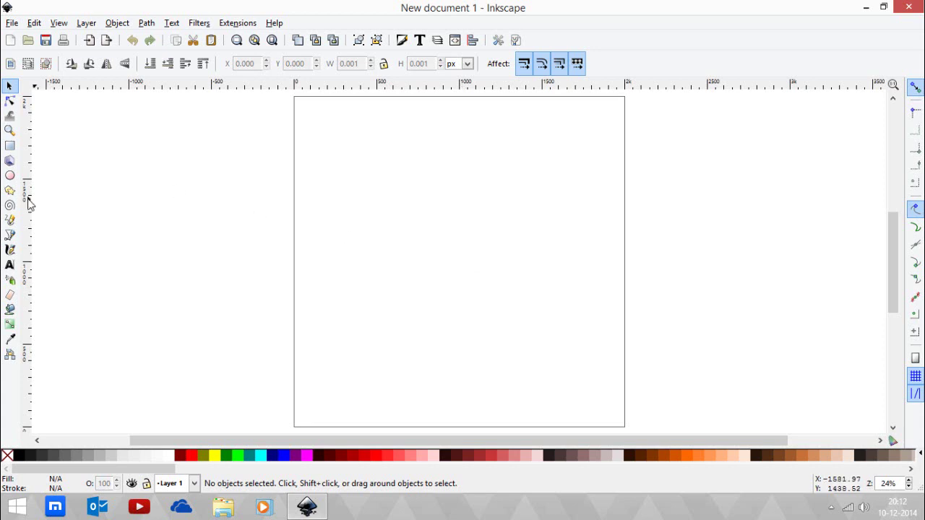
Step: Draw a perfect circle in the upper page, fill it #FF8080, and nudge it down-right
click(10, 176)
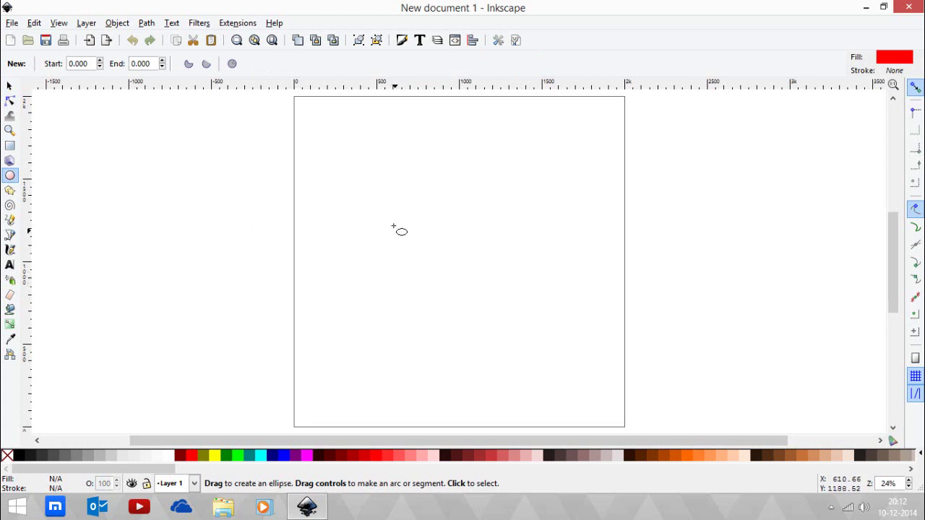
drag(370, 172, 467, 318)
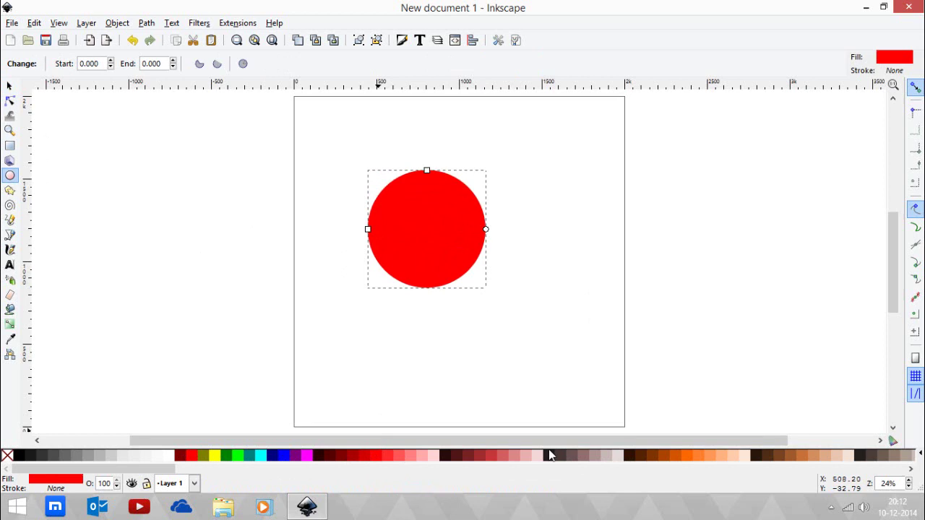
click(409, 456)
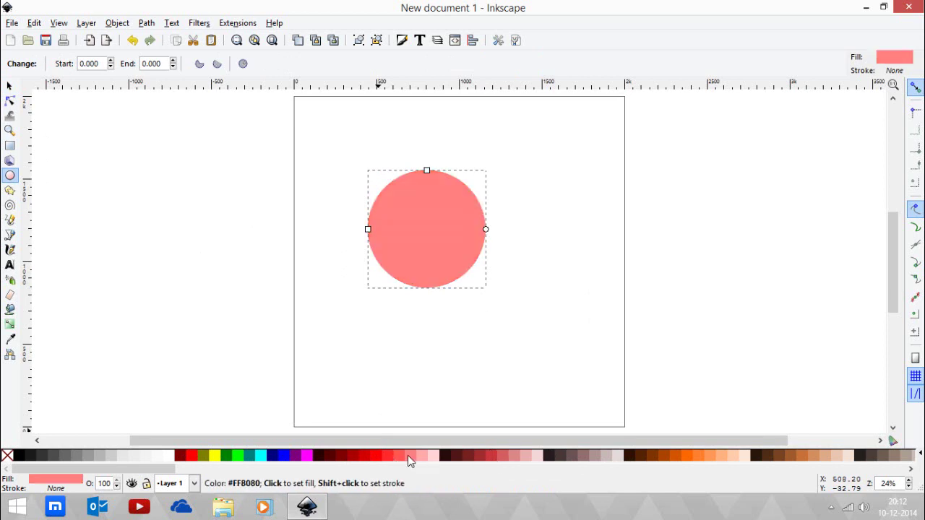
click(10, 86)
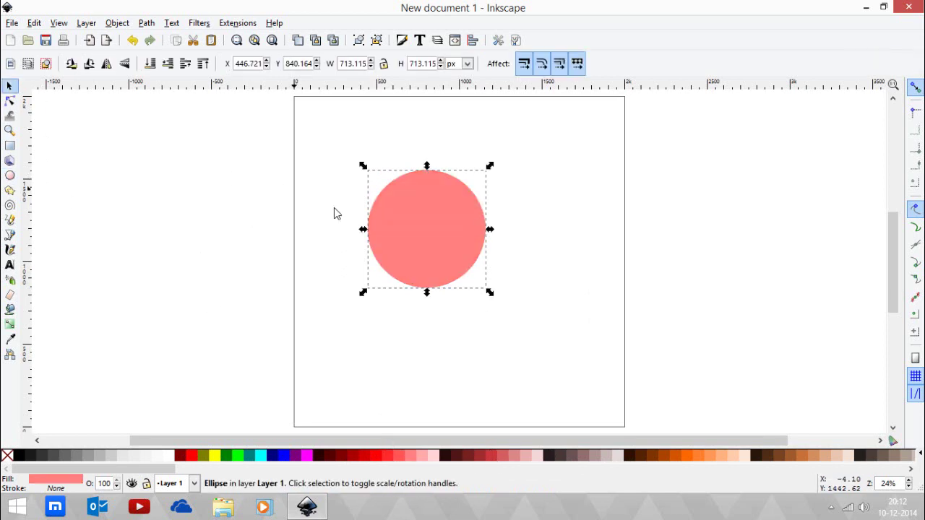
drag(423, 241, 436, 254)
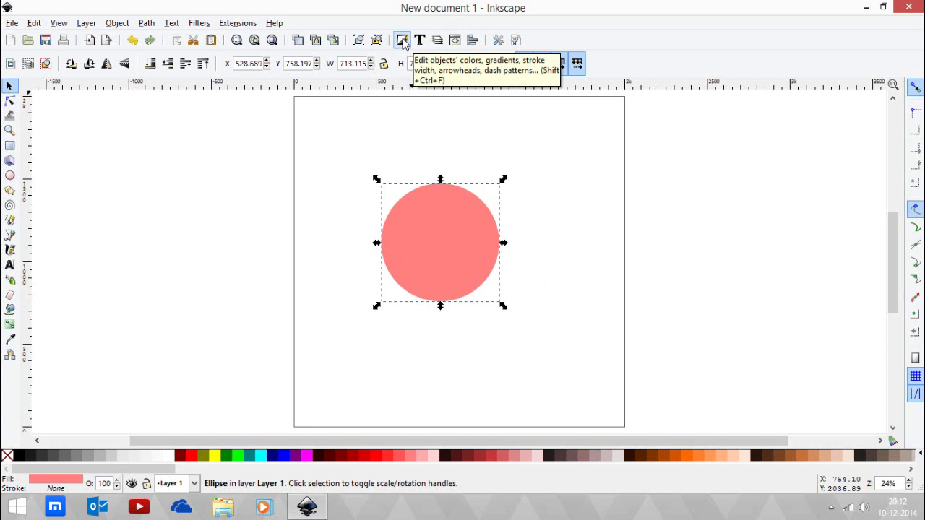
Step: Blur a circle, fill it dark red, lower it beneath the pink circle, then select both circles
click(402, 41)
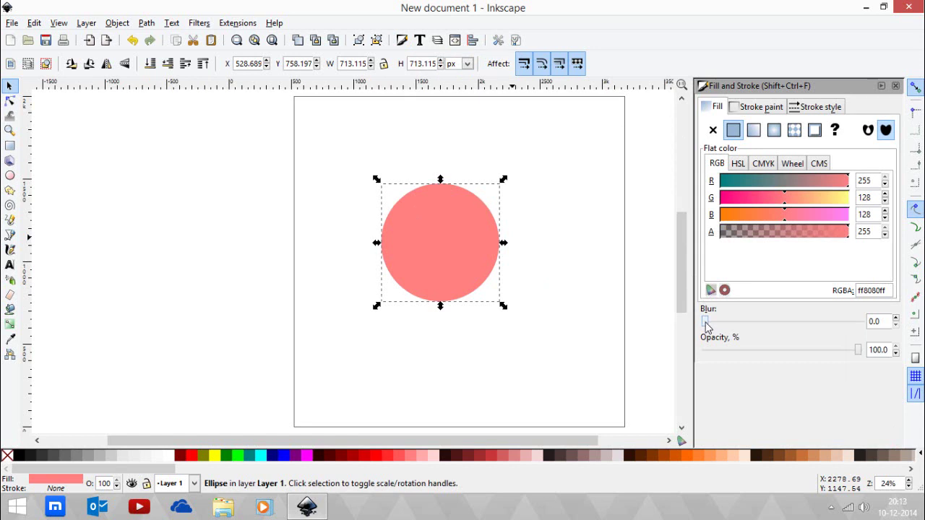
drag(706, 324, 725, 328)
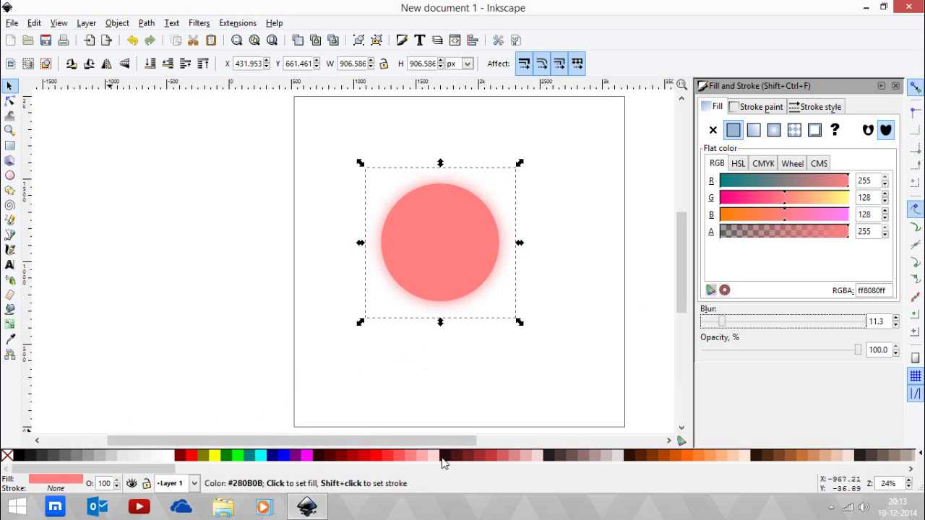
click(315, 459)
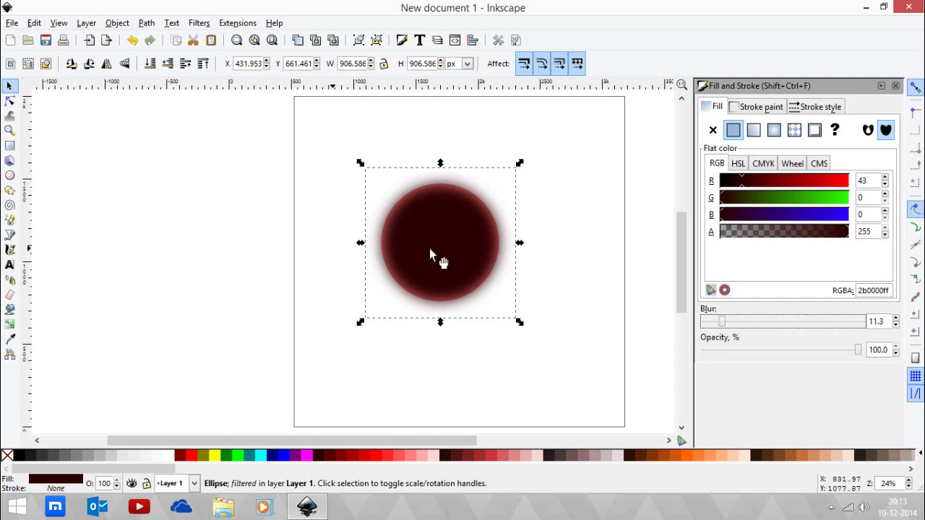
click(150, 63)
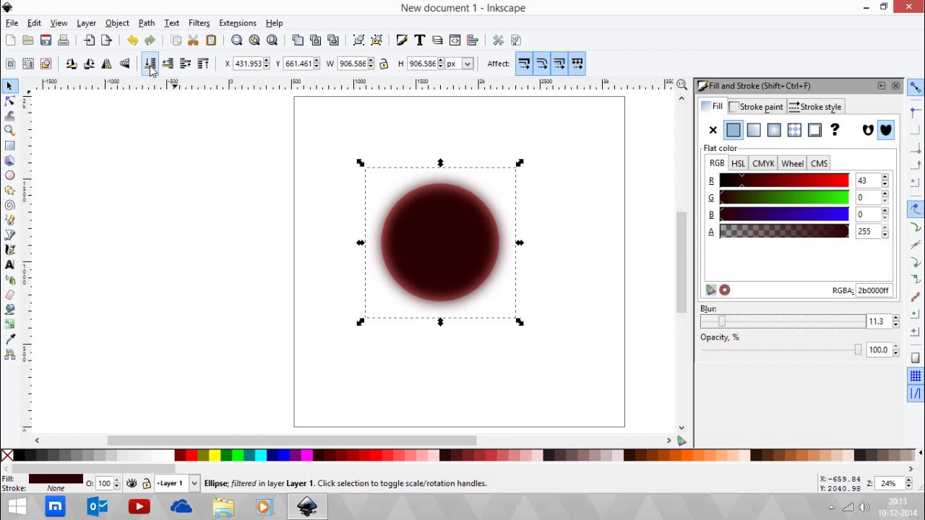
click(541, 359)
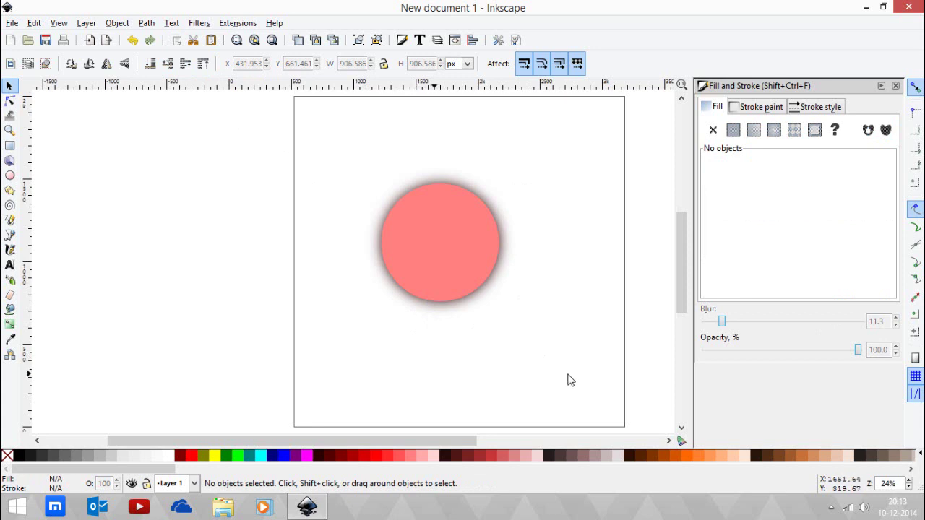
drag(568, 377, 291, 111)
Step: Delete the circles, type VECTOR in black Gotham Bold, and scale it up about fivefold
key(Delete)
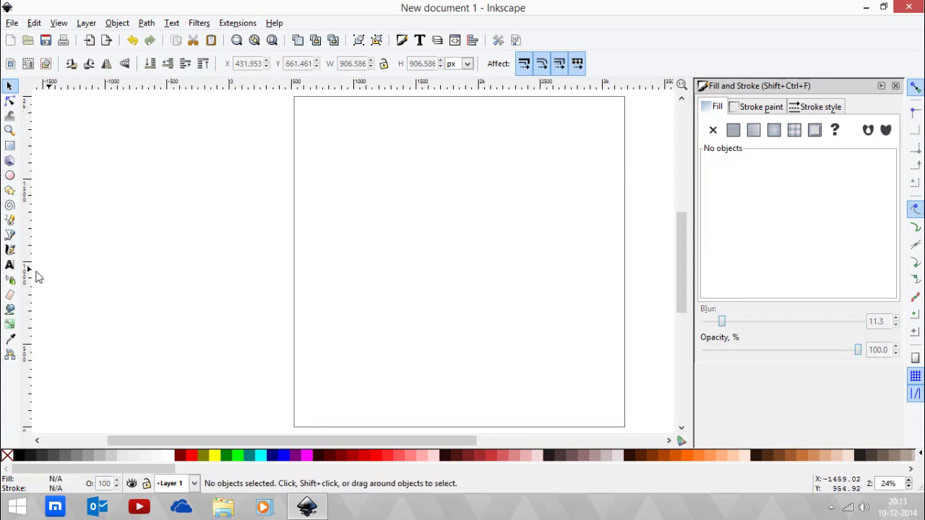
click(10, 265)
click(324, 223)
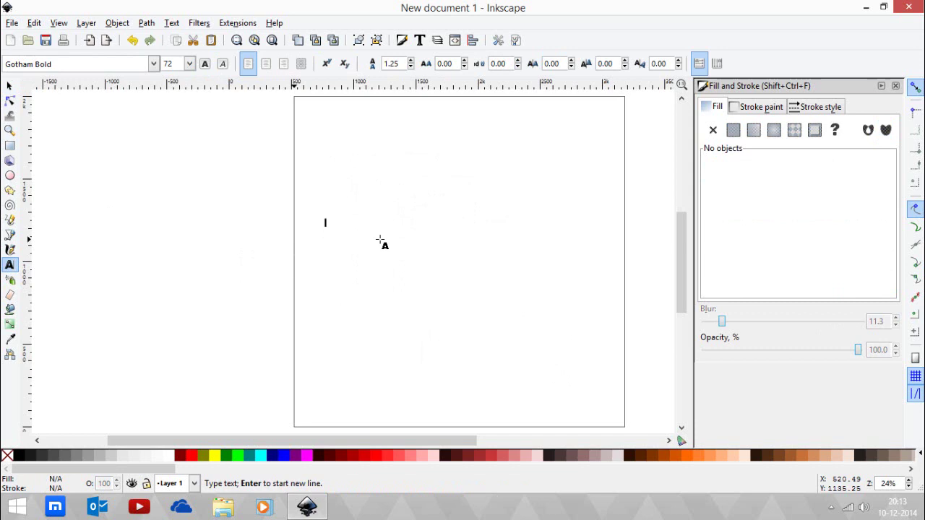
text(JL)
text(EC)
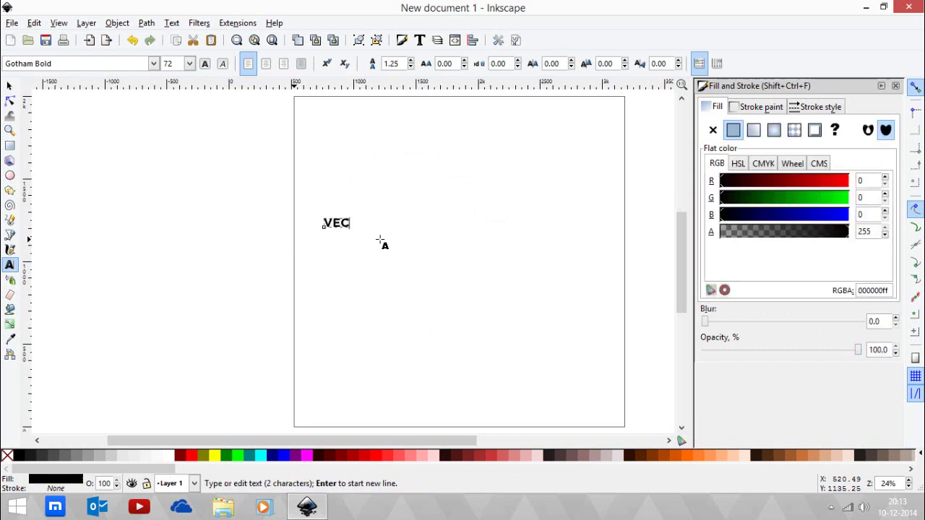
text(TOR)
key(Escape)
click(9, 86)
drag(380, 226, 591, 232)
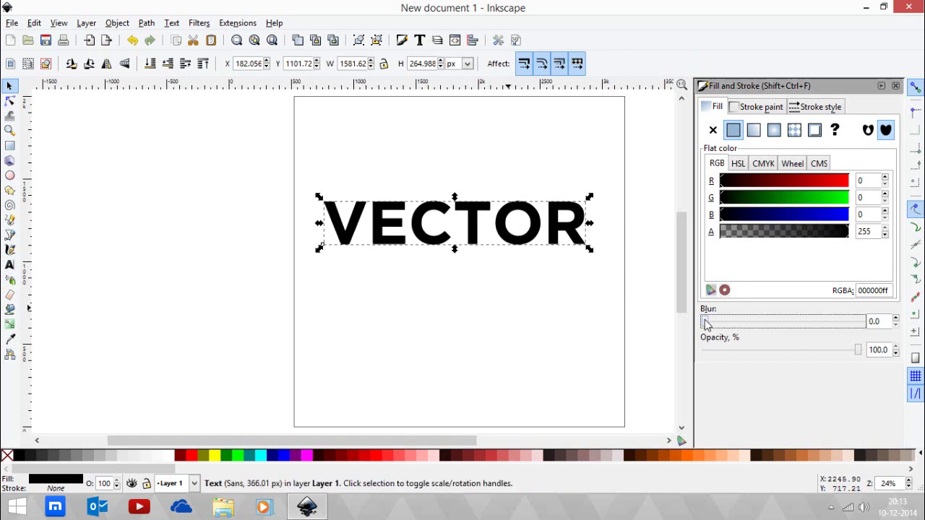
Step: Blur the VECTOR text, colour the lower copy dark red and the top copy orange
drag(715, 325, 717, 322)
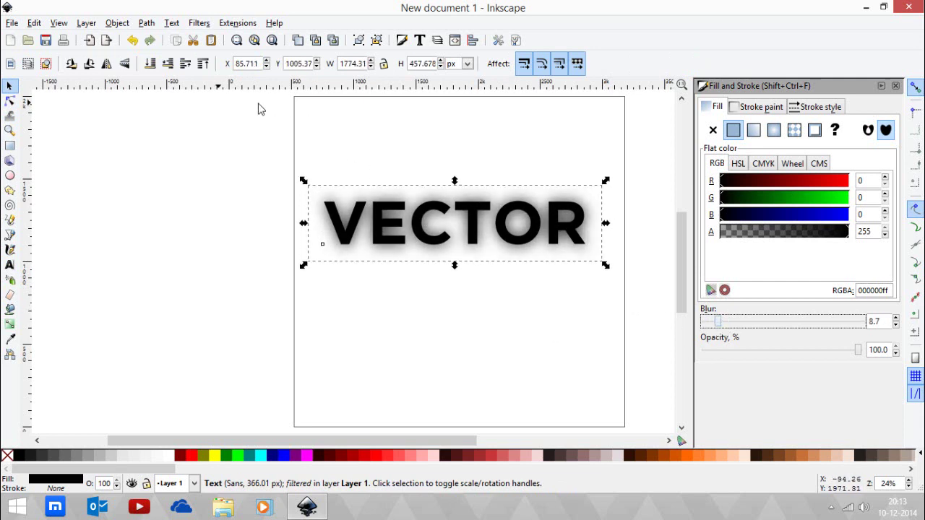
click(367, 282)
click(422, 233)
click(444, 456)
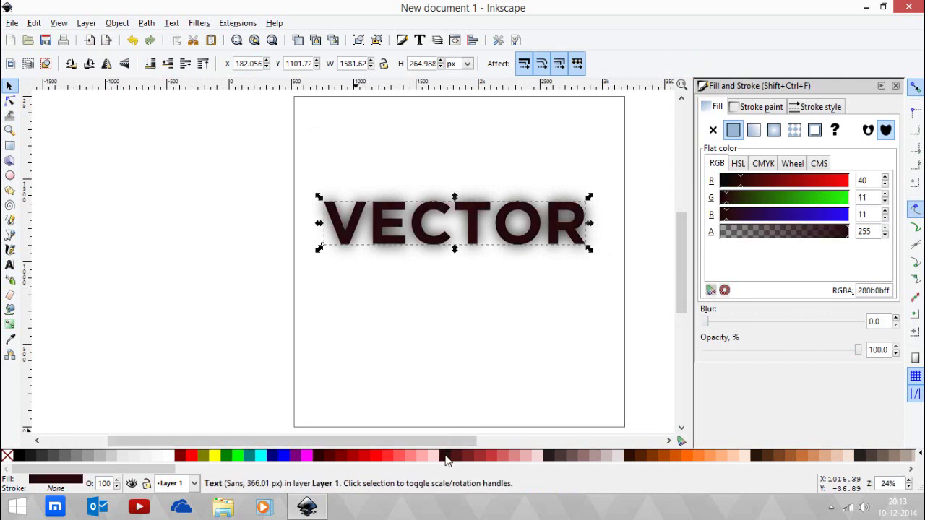
click(456, 346)
click(440, 247)
click(688, 456)
click(512, 321)
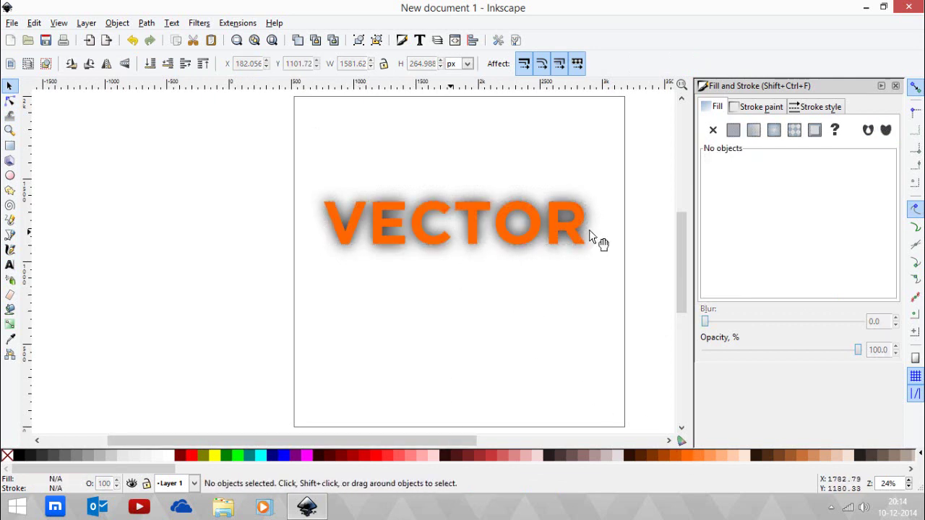
click(498, 197)
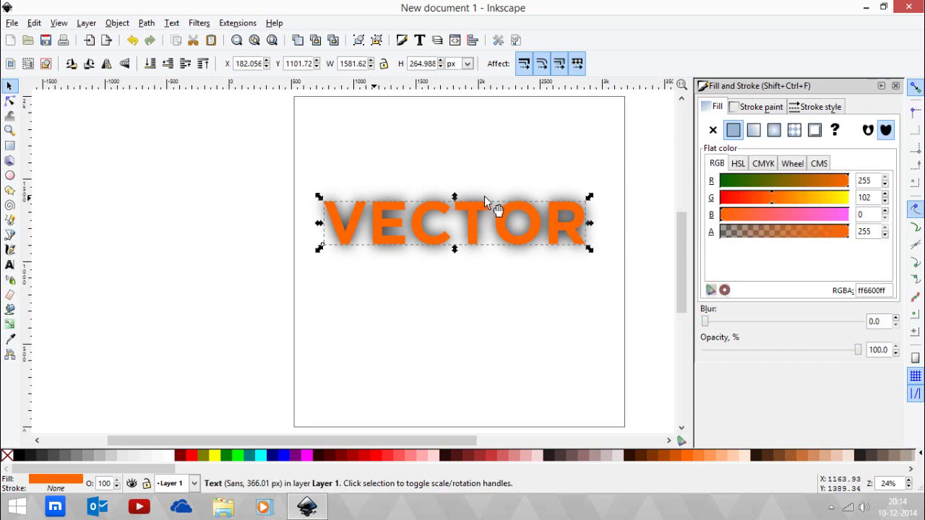
Step: Reduce the shadow copy's blur to 3.0 and lower it beneath the orange text
key(Escape)
ctrl+scroll(477, 193, up, 3)
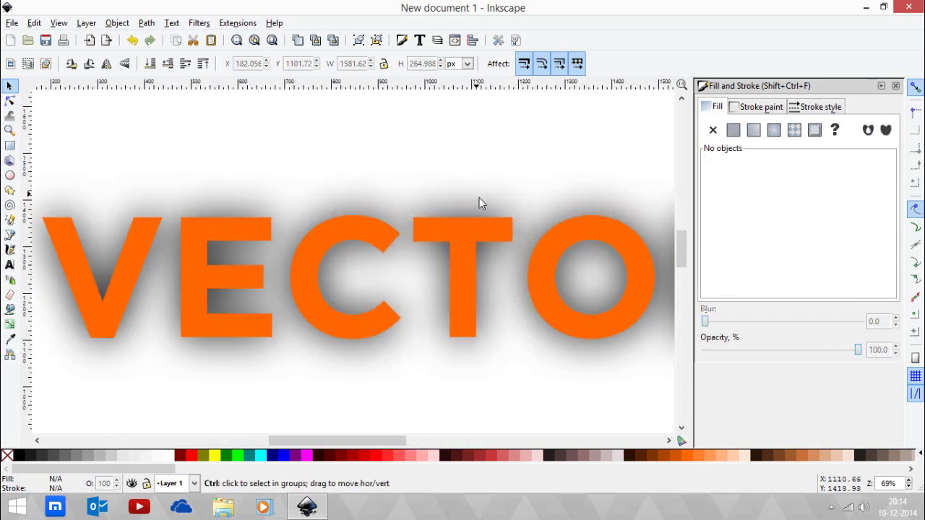
click(465, 236)
click(383, 212)
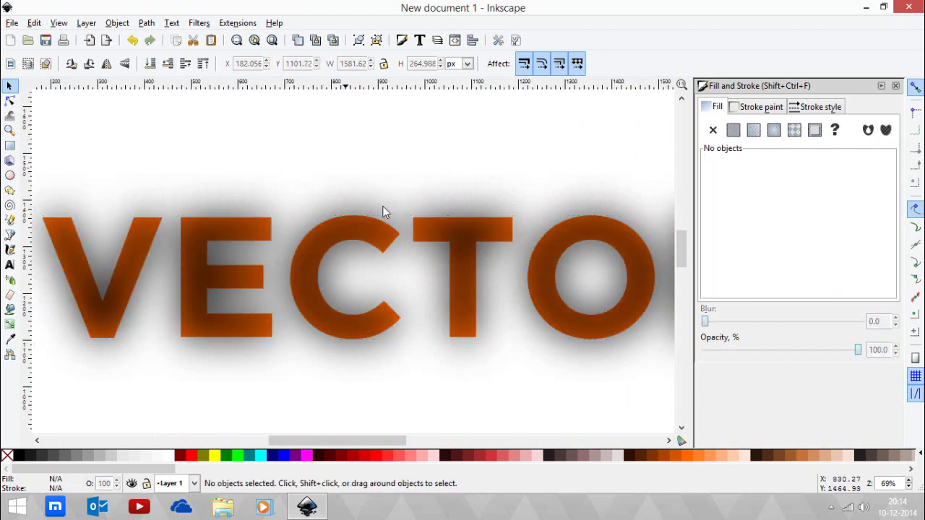
click(443, 234)
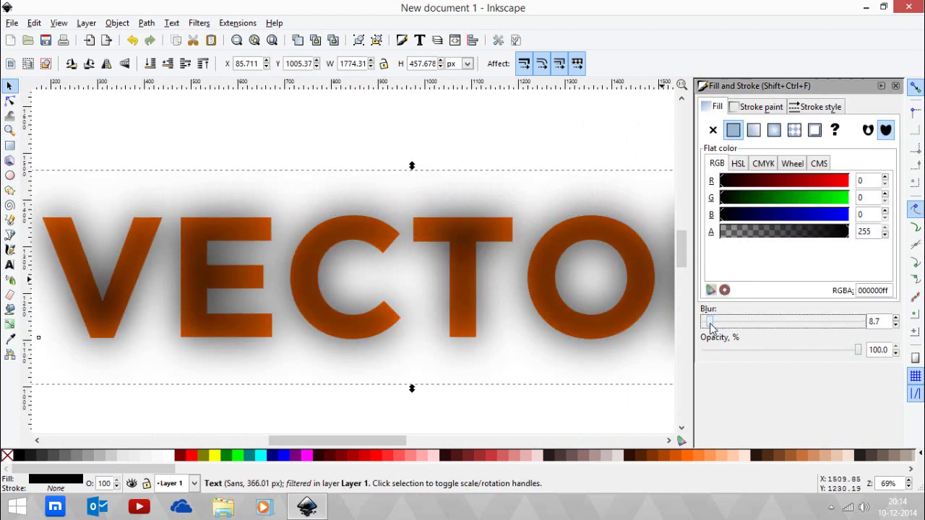
drag(710, 325, 706, 324)
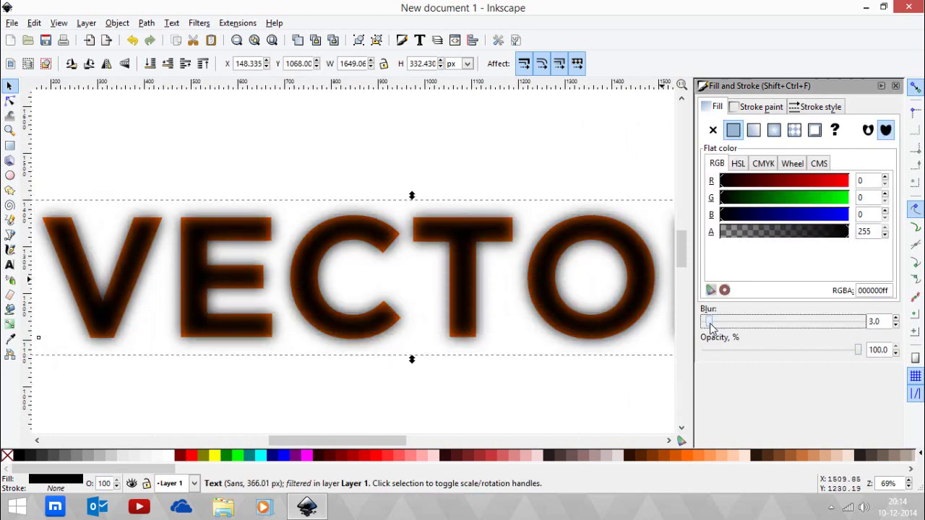
click(150, 64)
Step: Select both VECTOR text copies together
click(390, 169)
scroll(390, 169, down, 2)
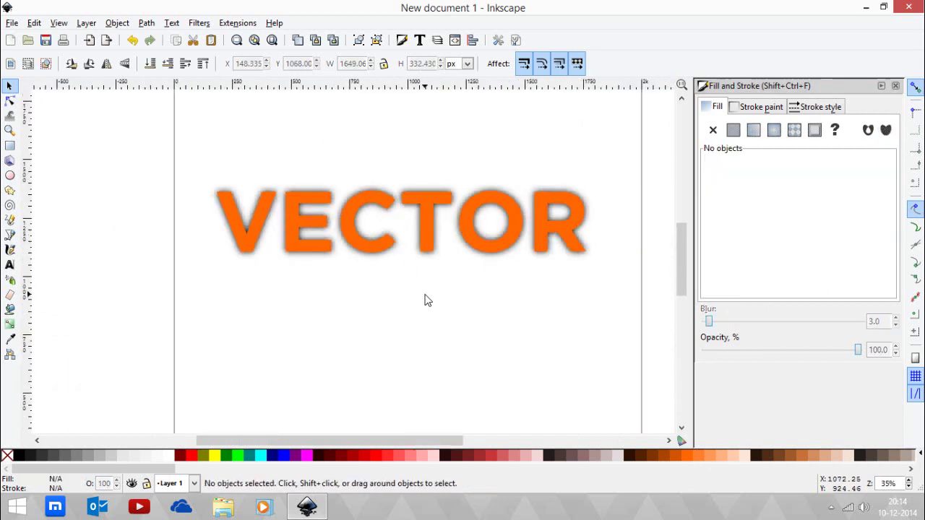
scroll(433, 302, down, 1)
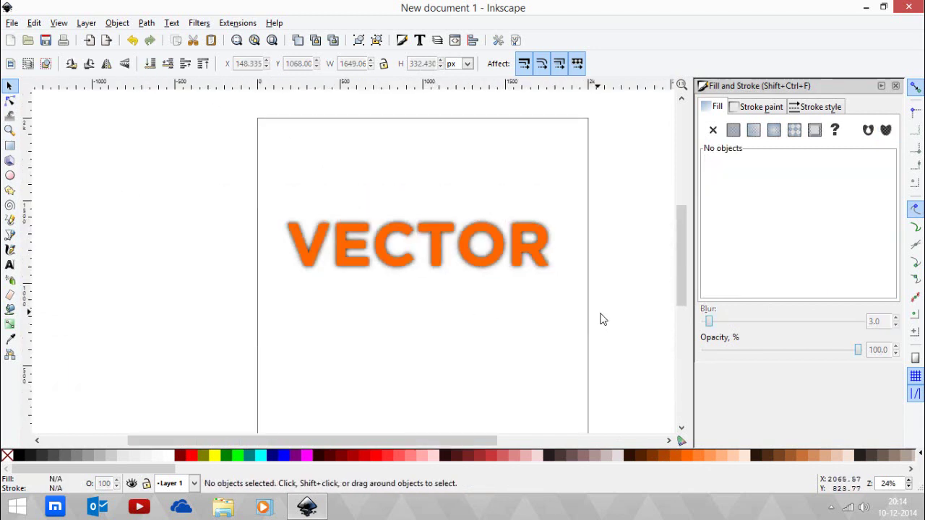
drag(607, 316, 229, 172)
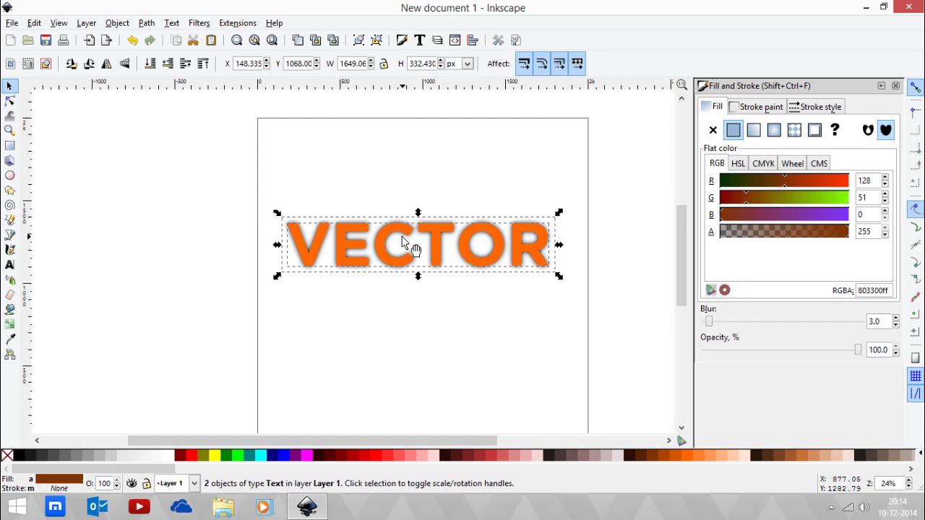
Step: Delete the VECTOR text and draw an orange square on the page
key(Delete)
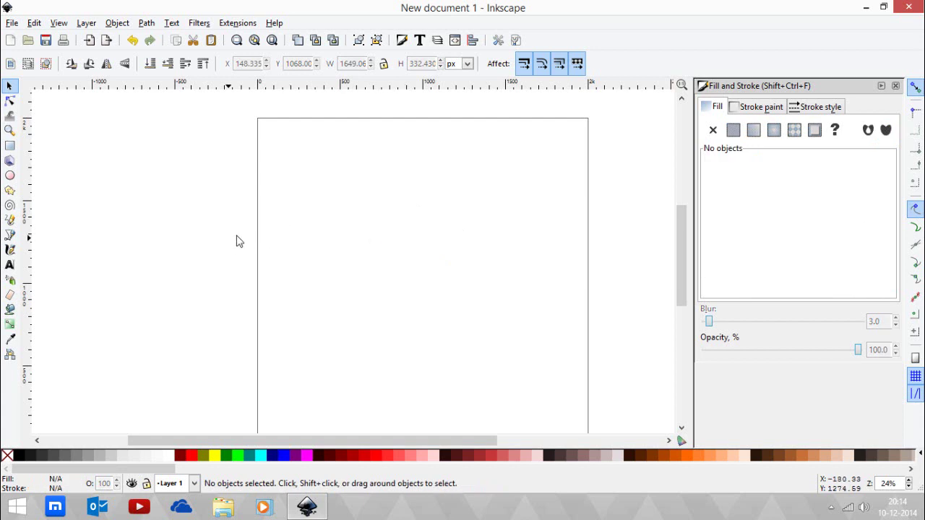
click(10, 146)
drag(319, 187, 409, 306)
click(10, 87)
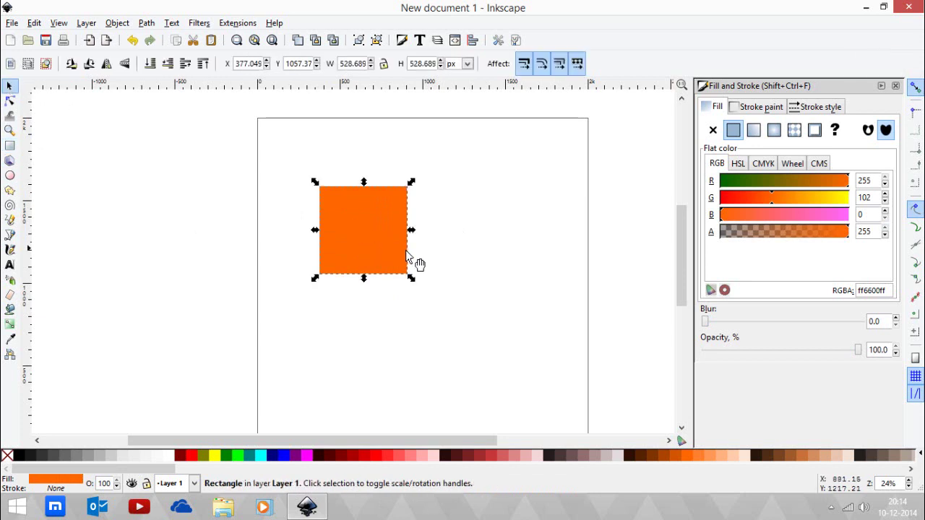
ctrl+scroll(435, 260, up, 2)
scroll(410, 265, up, 1)
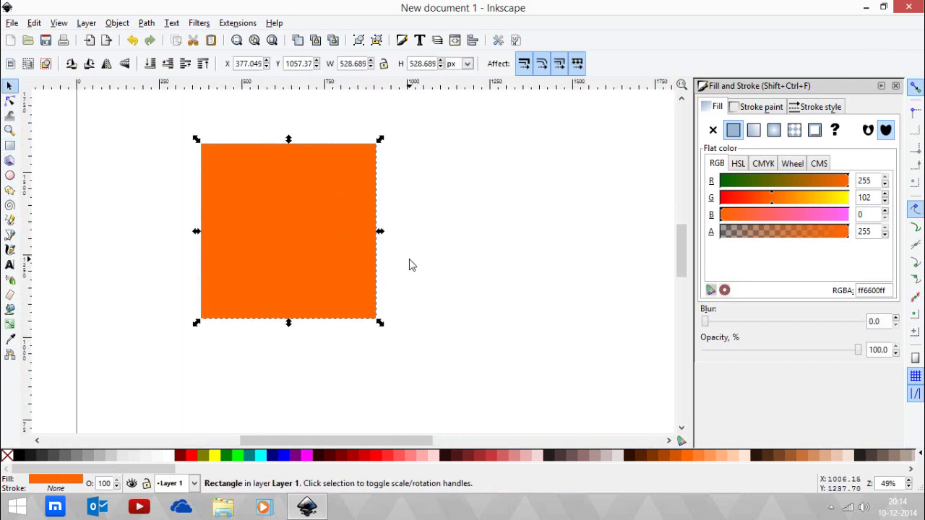
Step: Duplicate the square, fill the copy 90% gray, lower it to bottom, and nudge it down-right
key(ctrl)
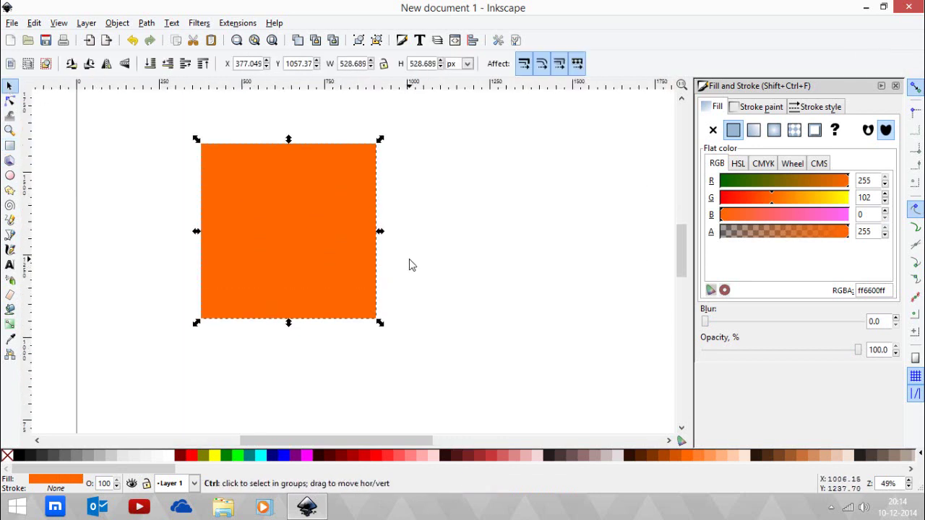
click(33, 457)
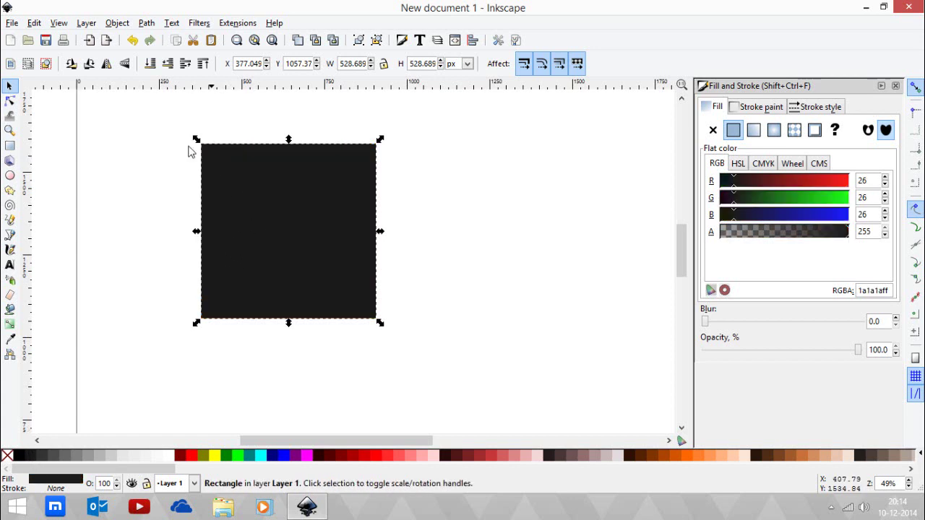
click(150, 65)
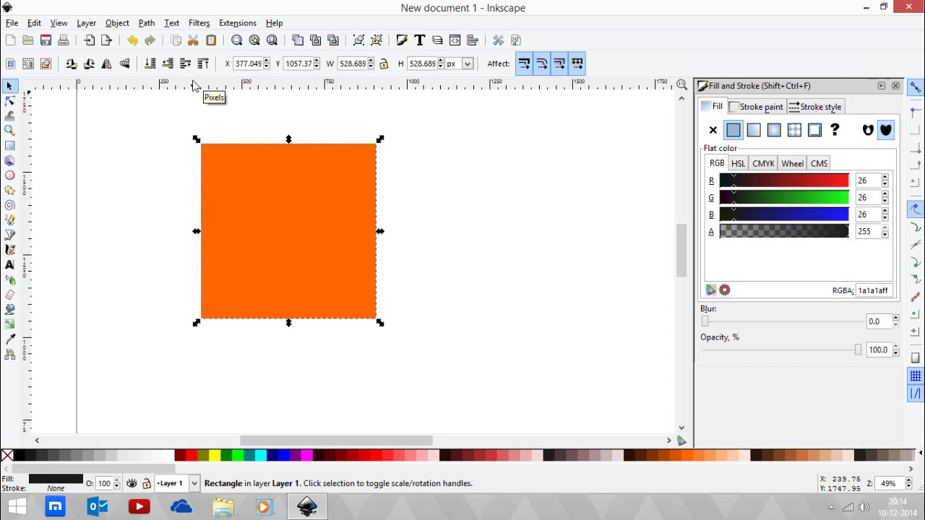
key(Right)
key(Down)
key(Right)
key(Down)
key(Down)
key(Right)
key(Down)
key(Right)
key(Down)
key(Right)
key(Down)
key(Right)
key(Down)
key(Right)
key(Down)
key(Right)
key(Down)
key(Right)
key(Down)
key(Right)
key(Down)
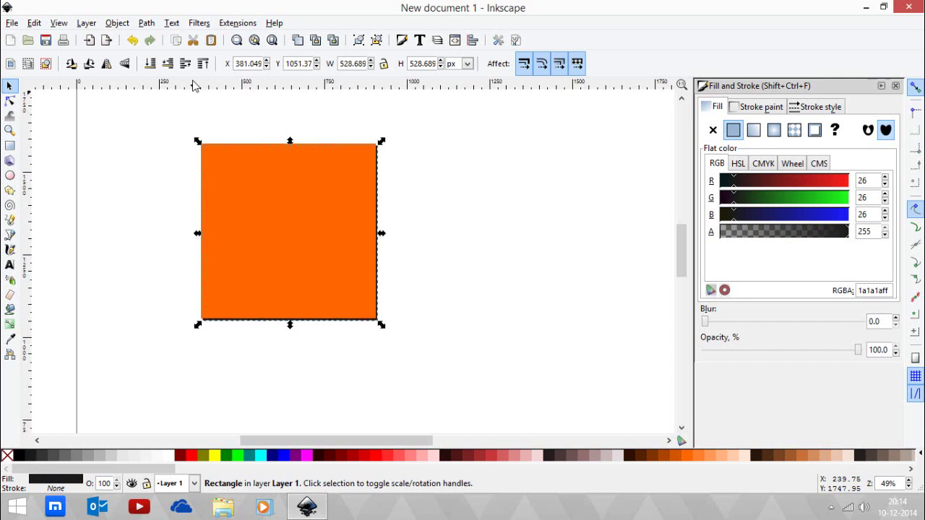
key(Right)
key(Down)
key(Right)
key(Down)
key(Right)
key(Down)
key(Right)
key(Down)
key(Right)
key(Down)
key(Right)
key(Down)
key(Right)
key(Down)
key(Right)
key(Down)
key(Right)
key(Down)
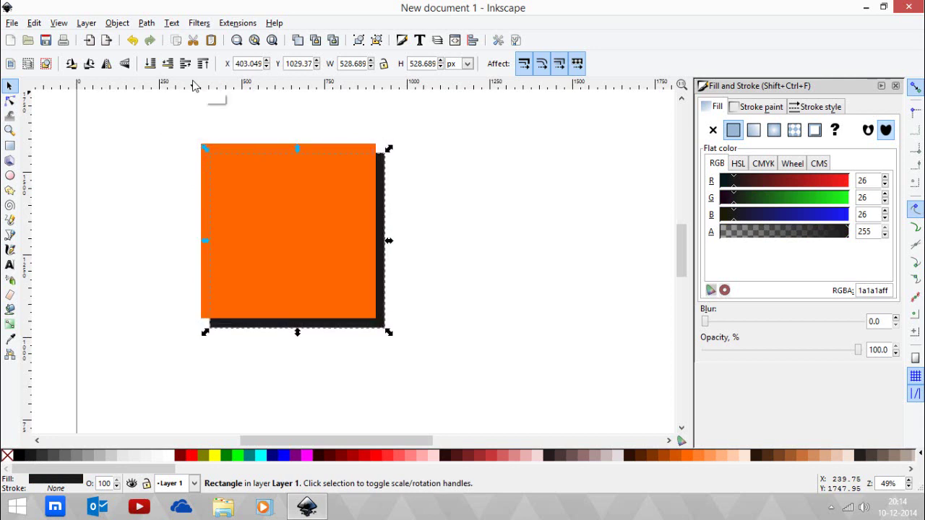
key(Right)
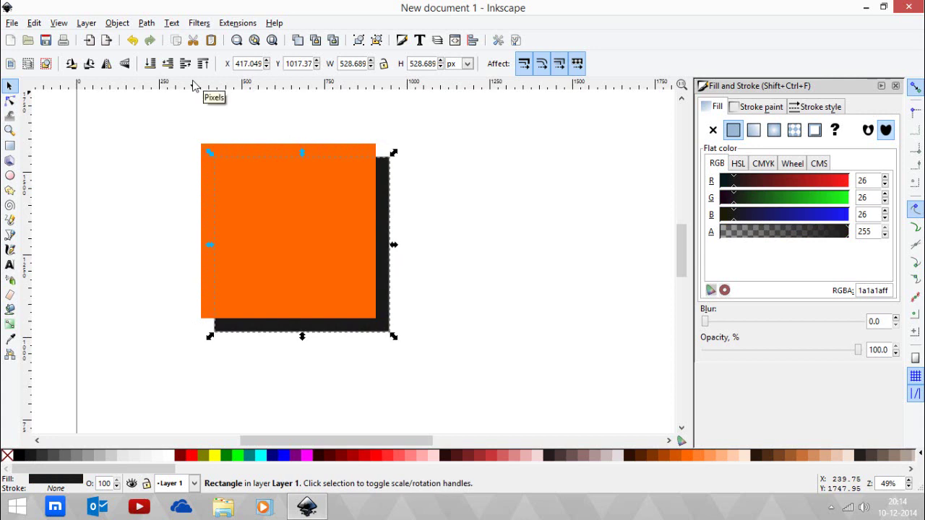
Step: Select the dark shadow rectangle and duplicate it
click(475, 238)
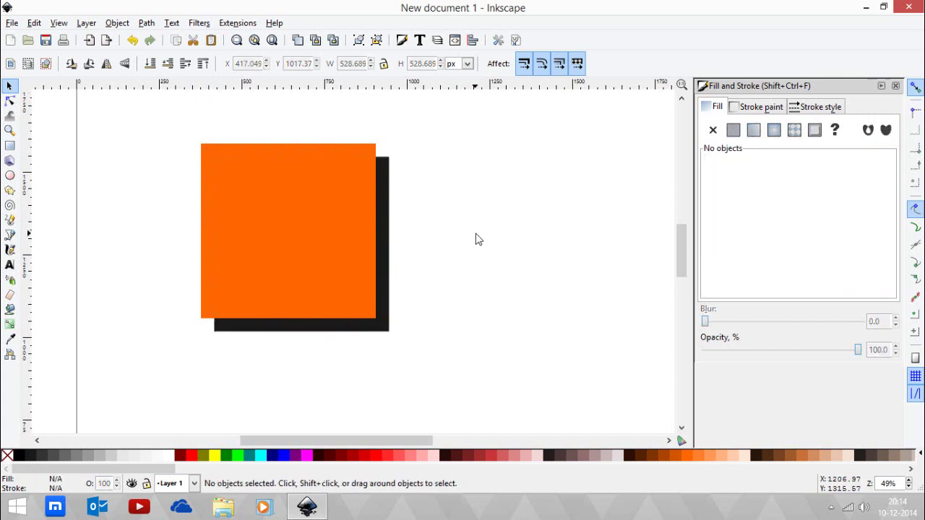
scroll(489, 227, down, 2)
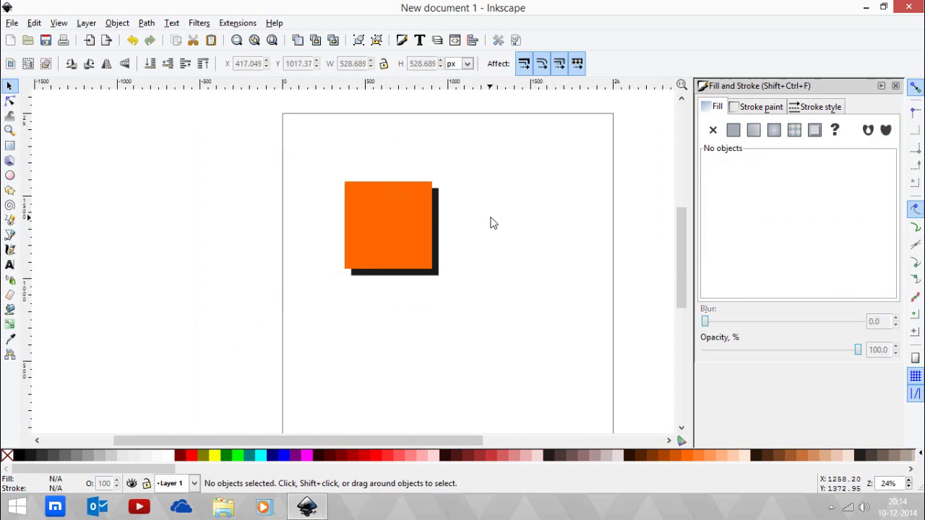
scroll(448, 241, up, 3)
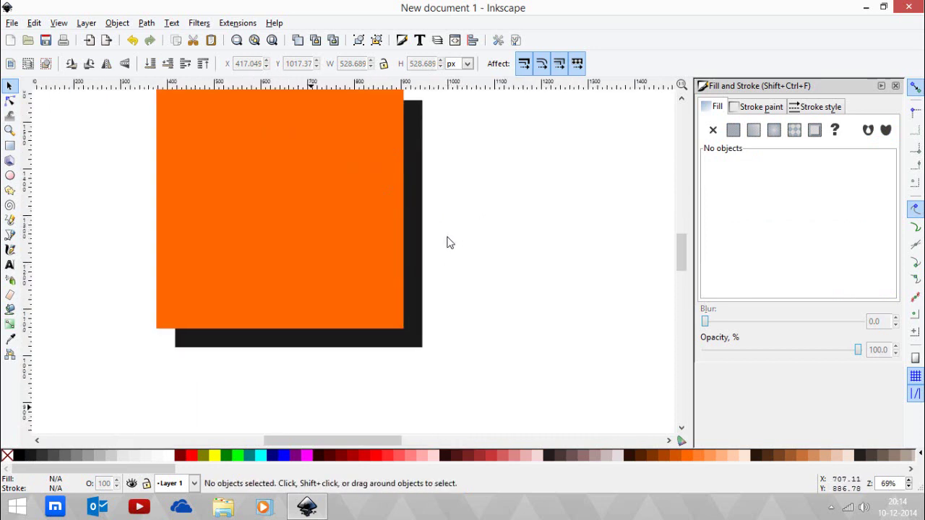
click(422, 239)
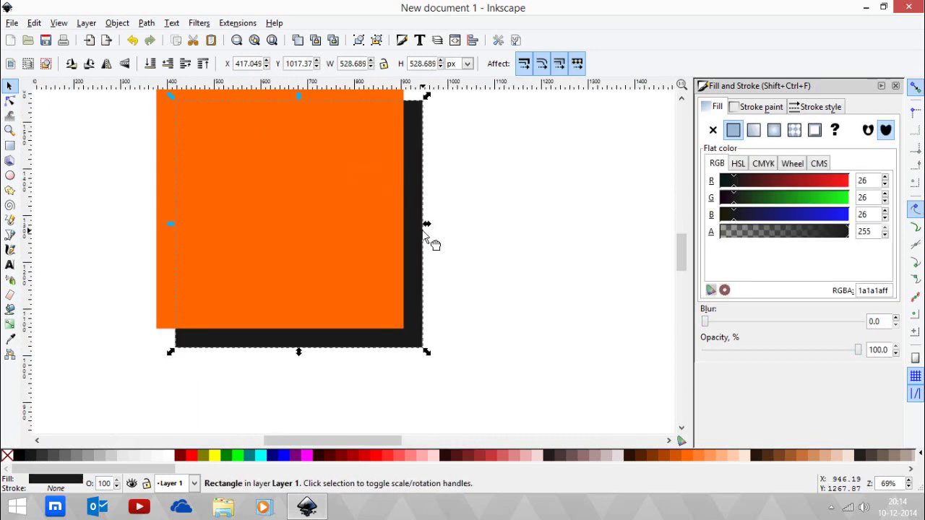
key(ctrl)
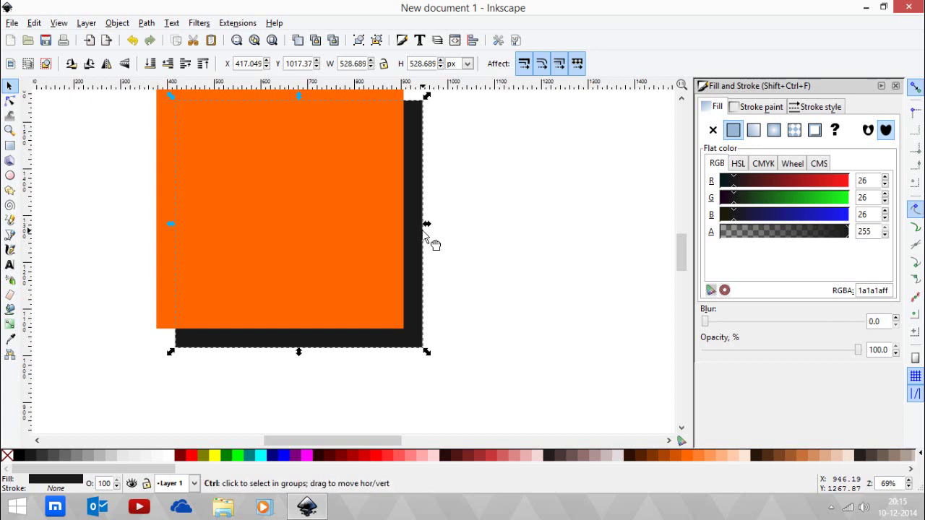
key(ctrl)
key(ctrl)
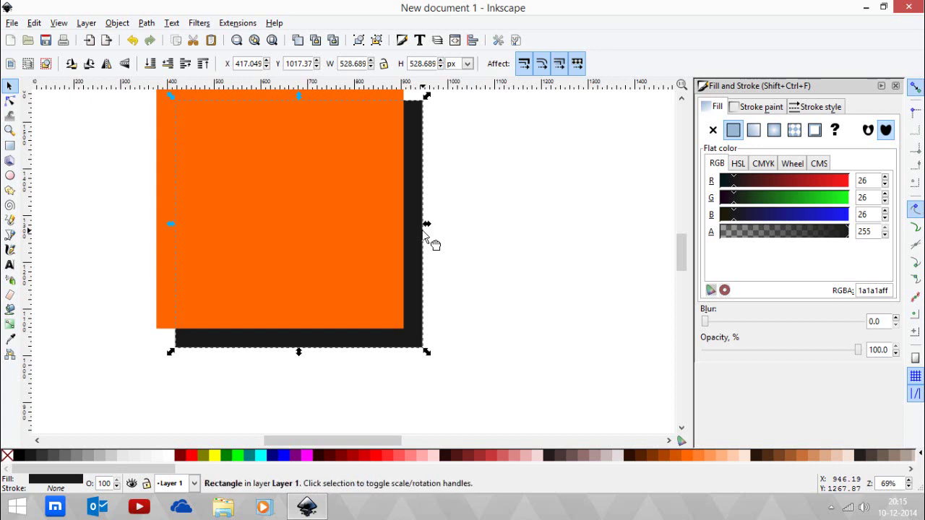
Step: Raise the shadow copy to the top, fill it white, and nudge it up-left
key(Home)
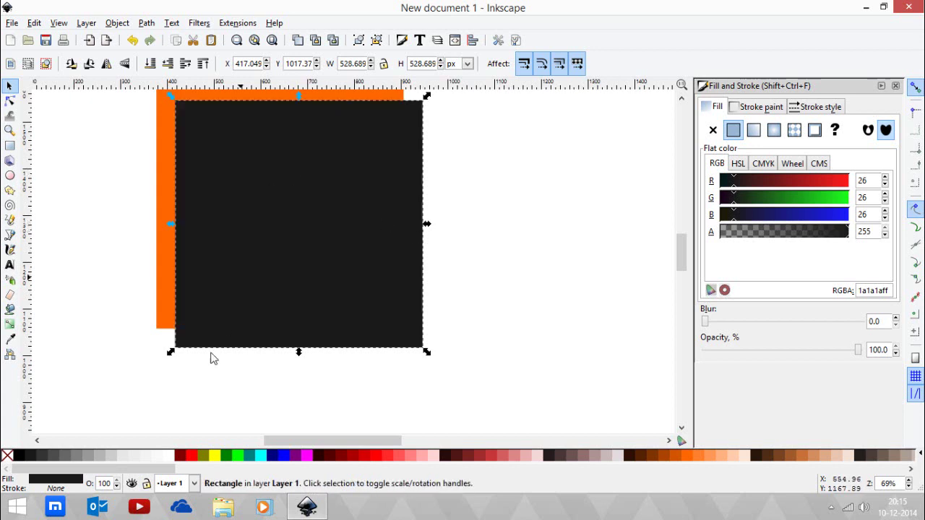
click(175, 455)
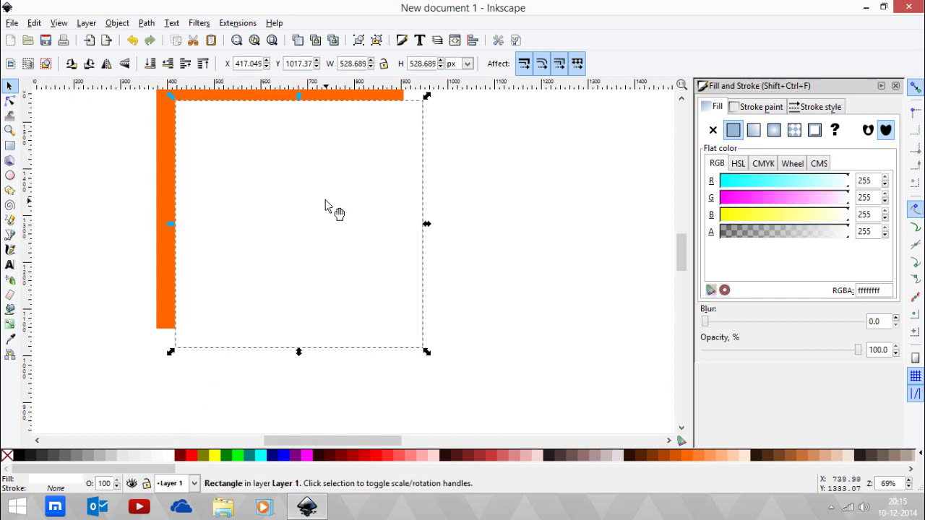
key(Left)
key(Left)
key(Left)
key(Left)
key(Left)
key(Left)
key(Left)
key(Left)
key(Up)
key(Up)
key(Up)
key(Up)
key(Up)
key(Up)
key(Up)
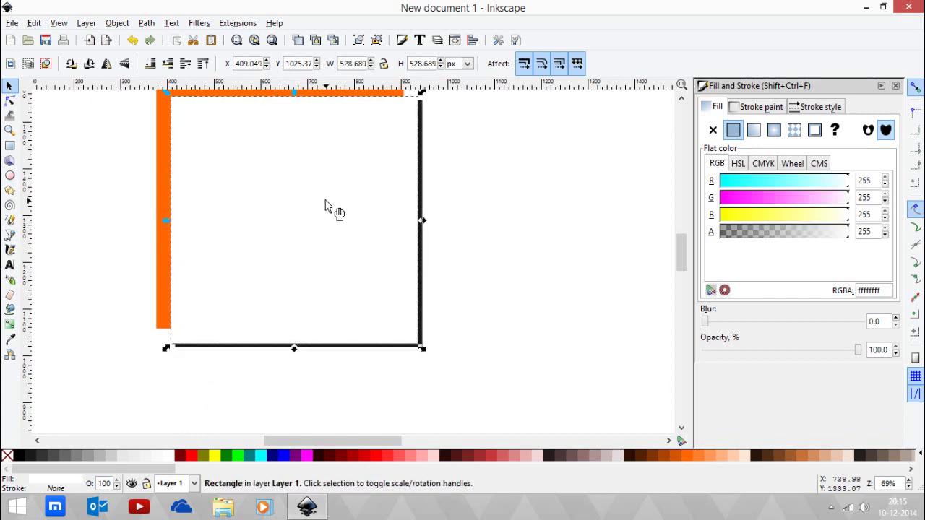
key(Left)
key(Up)
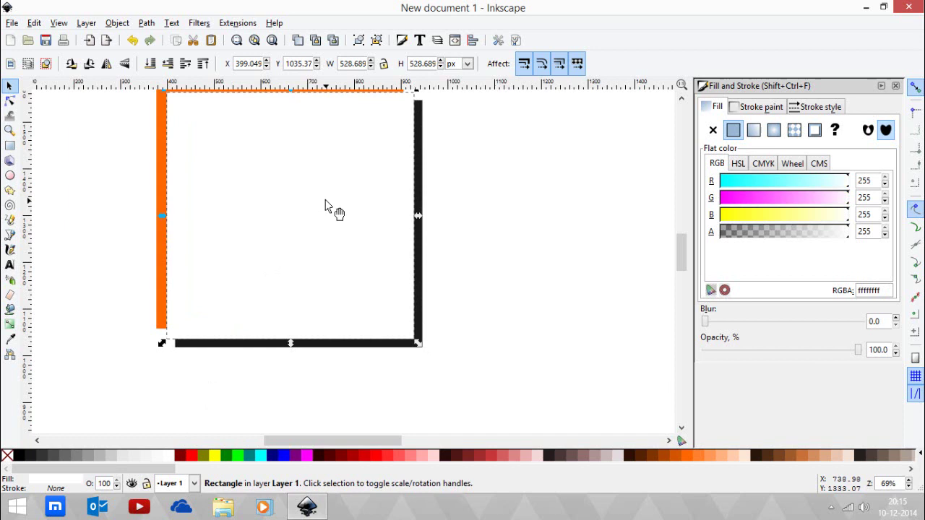
key(Left)
key(Up)
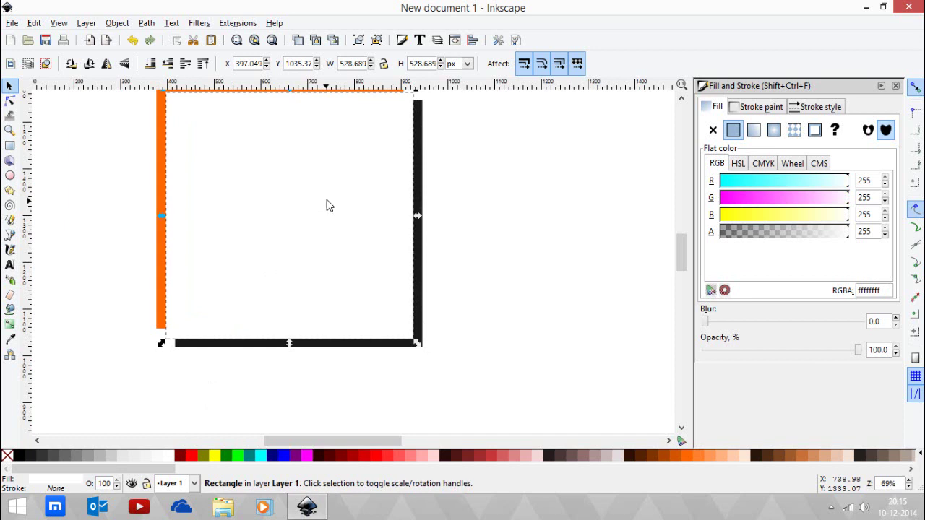
Step: Lower the white copy beneath the orange square and select the shadow strip behind it
scroll(326, 204, up, 2)
click(167, 64)
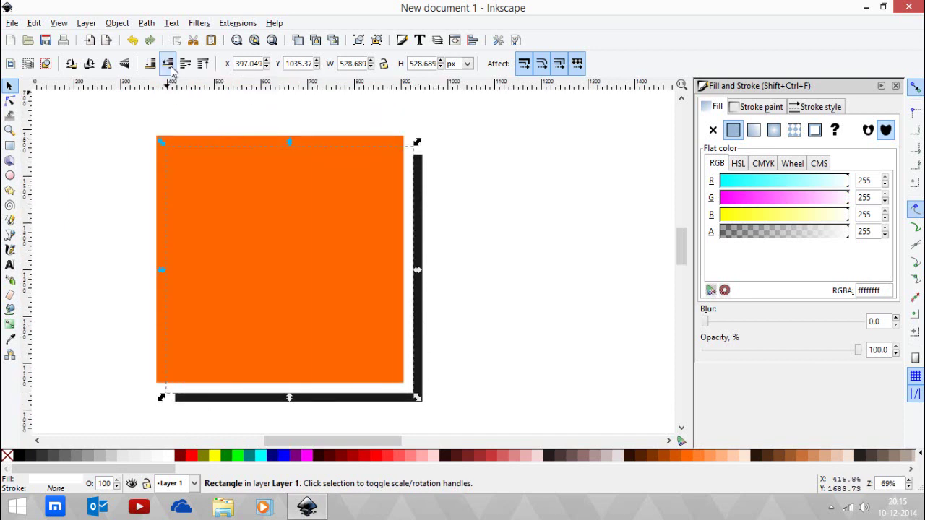
click(537, 214)
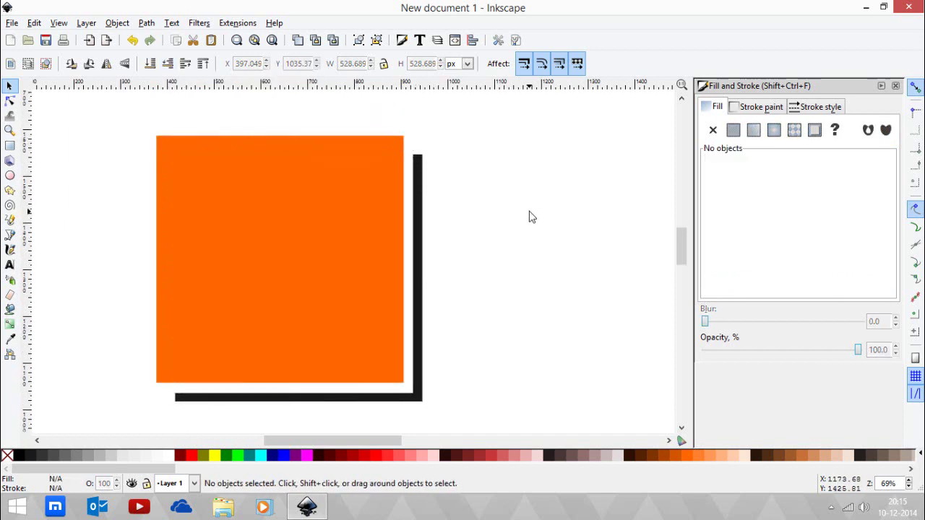
click(419, 202)
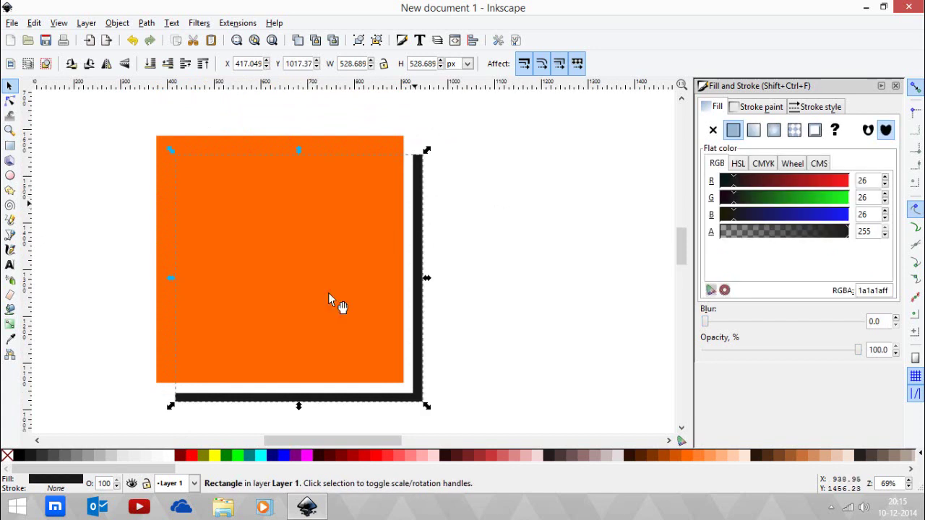
Step: Select the orange shadow rectangle behind the square
click(576, 297)
scroll(576, 298, down, 2)
scroll(570, 295, down, 2)
scroll(584, 290, down, 2)
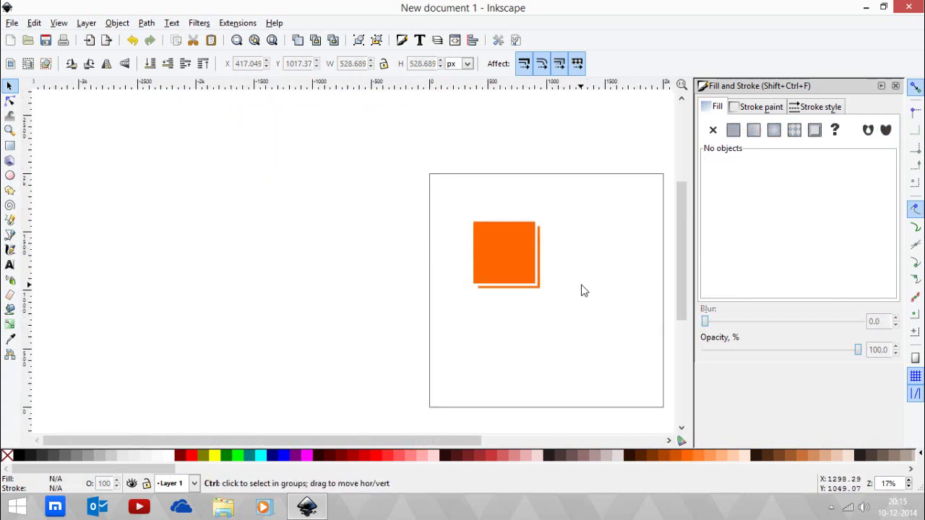
scroll(584, 290, up, 3)
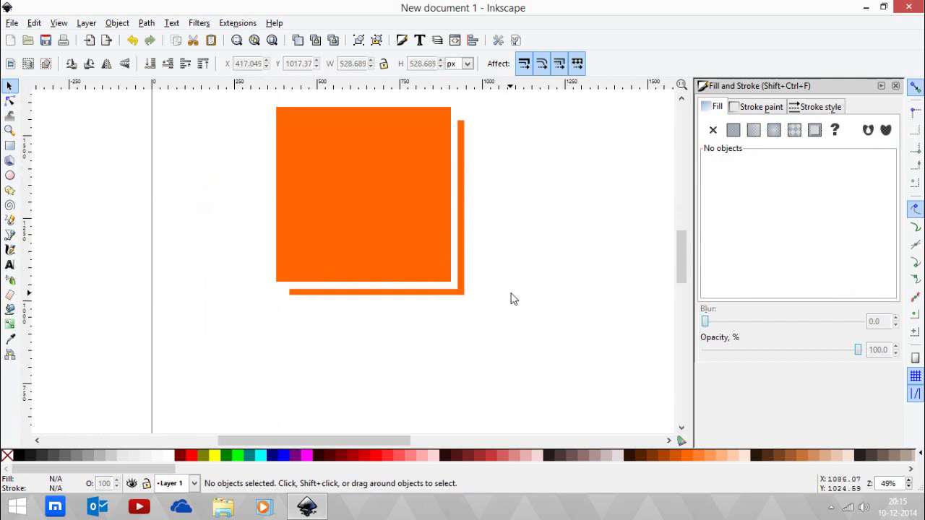
click(463, 293)
scroll(462, 293, up, 3)
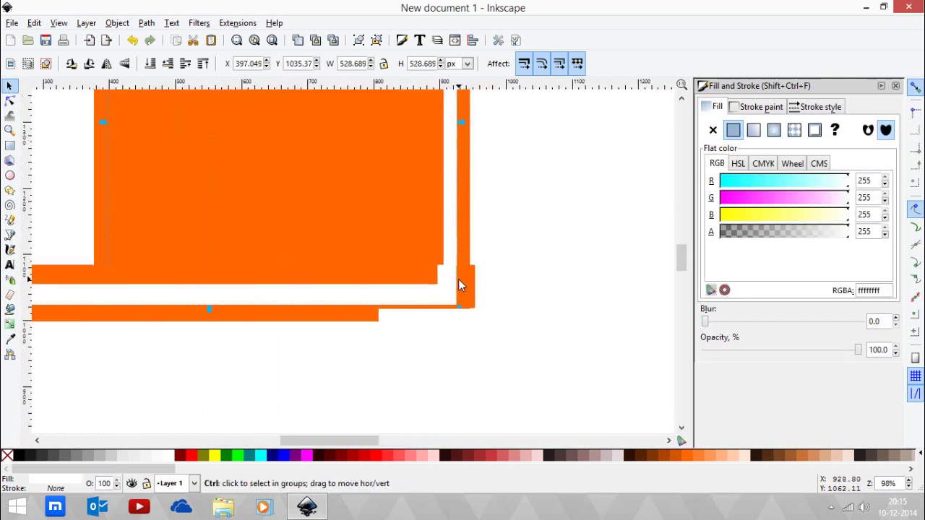
scroll(490, 291, up, 5)
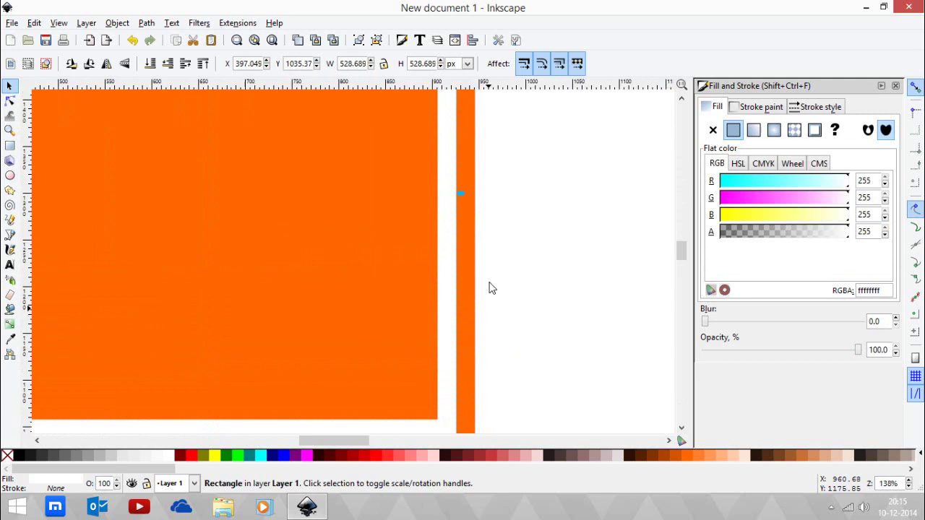
scroll(490, 286, down, 3)
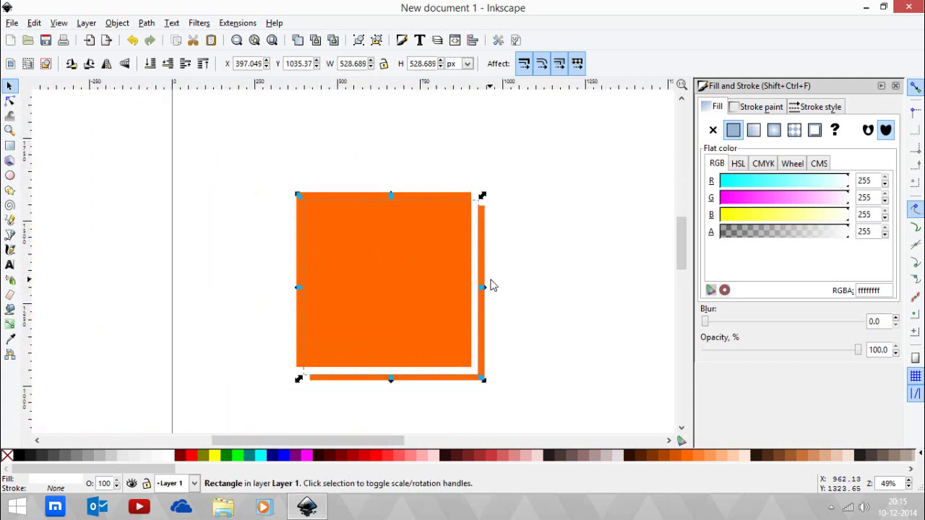
scroll(489, 285, up, 2)
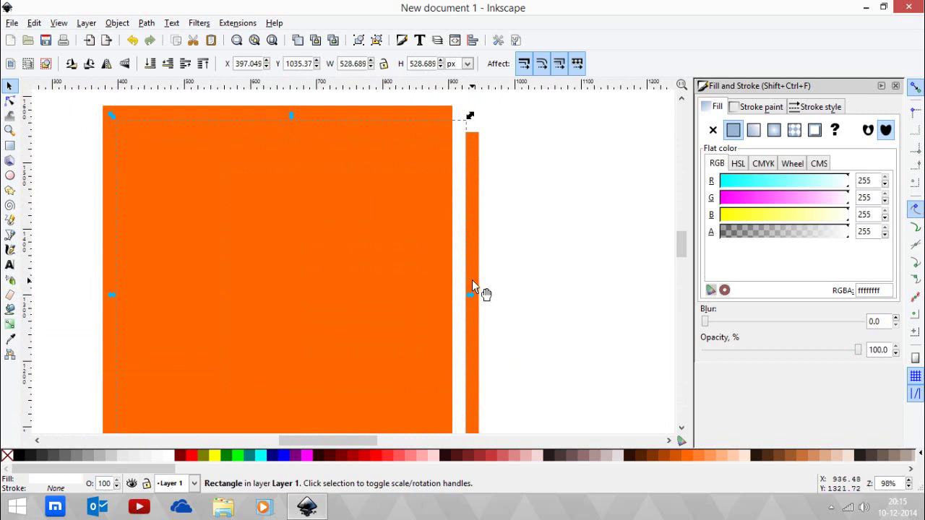
Step: Add the overlapping copy to the selection and apply Path > Difference to cut it out
key(shift)
key(shift)
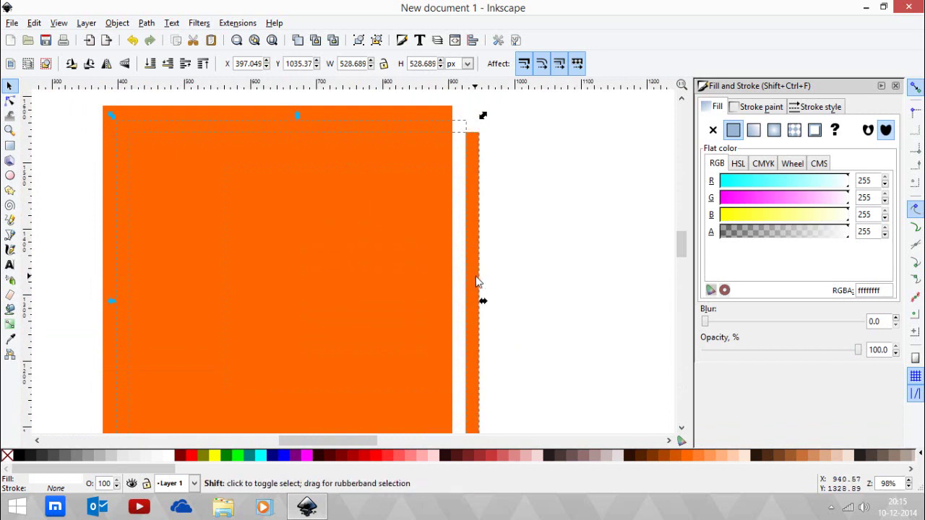
shift+click(476, 282)
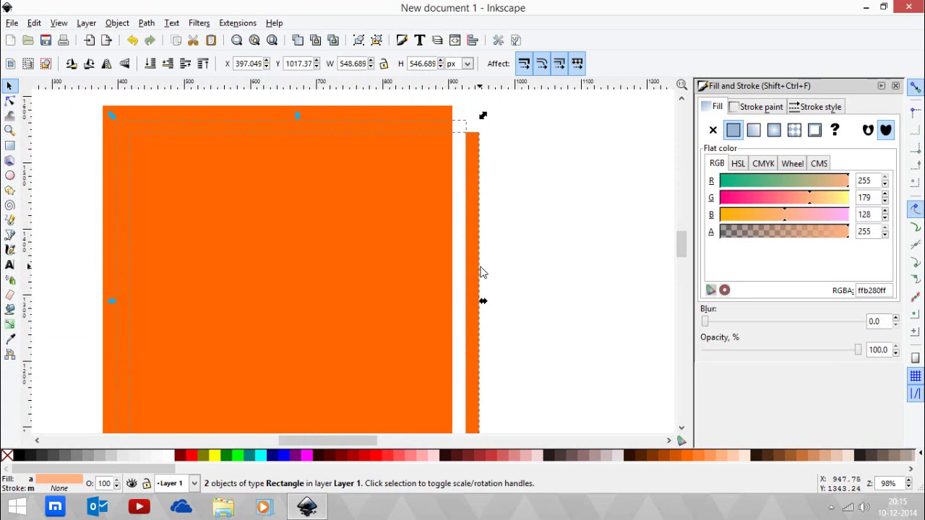
click(144, 24)
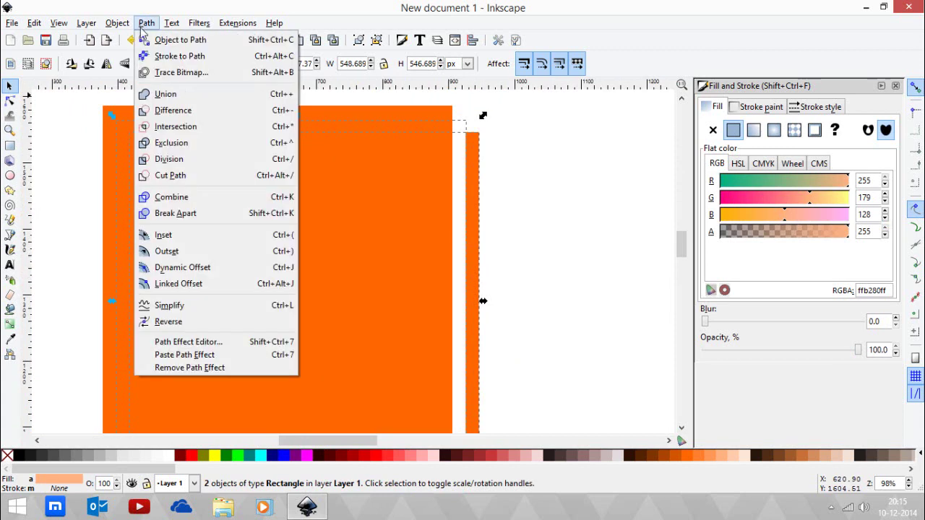
click(172, 110)
click(559, 200)
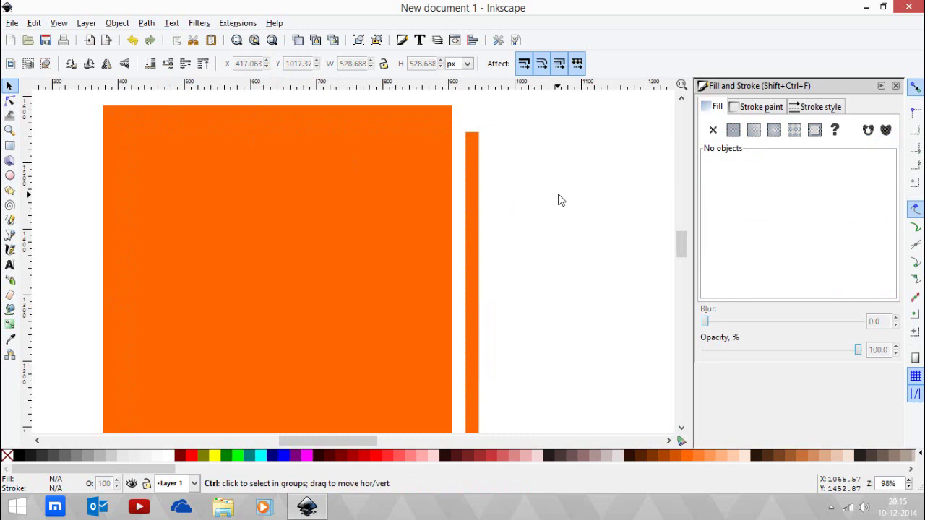
scroll(558, 200, down, 3)
click(10, 176)
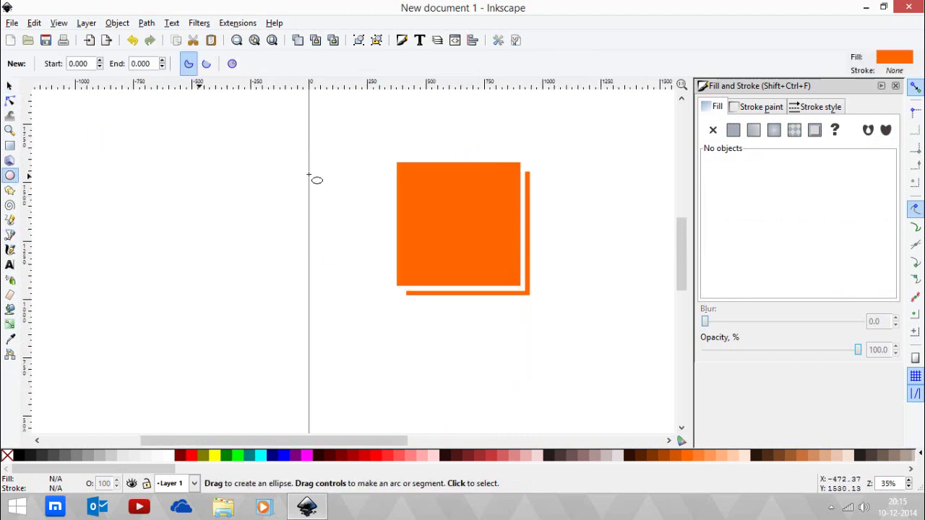
drag(315, 128, 566, 367)
click(370, 457)
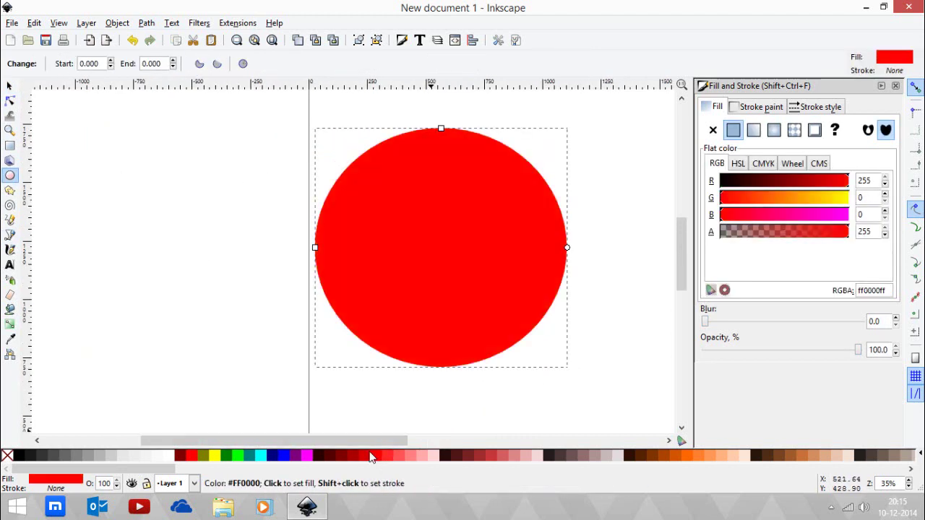
click(9, 86)
click(150, 63)
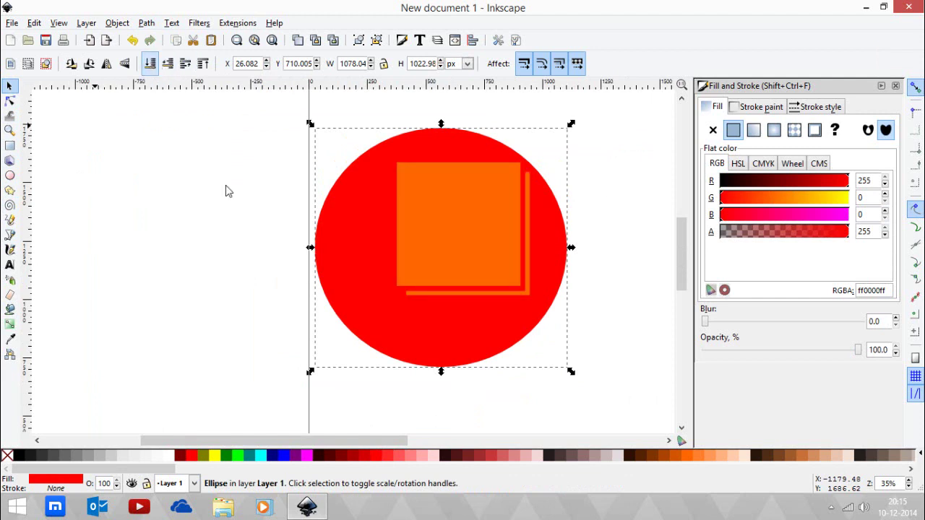
drag(340, 303, 351, 287)
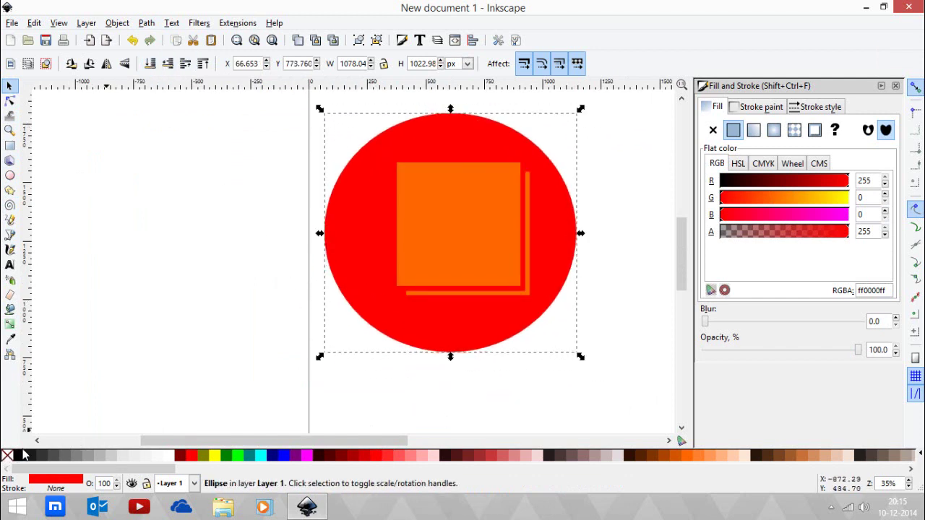
click(19, 456)
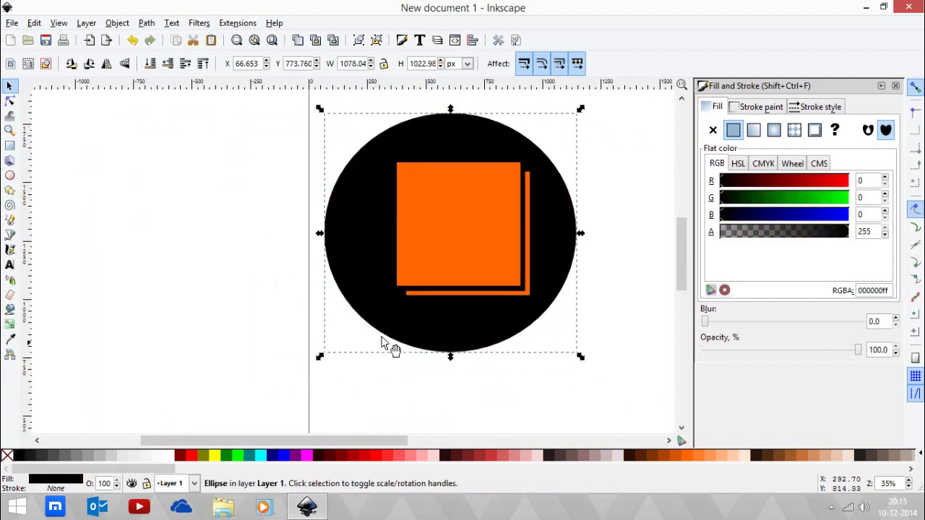
drag(382, 345, 371, 365)
key(Delete)
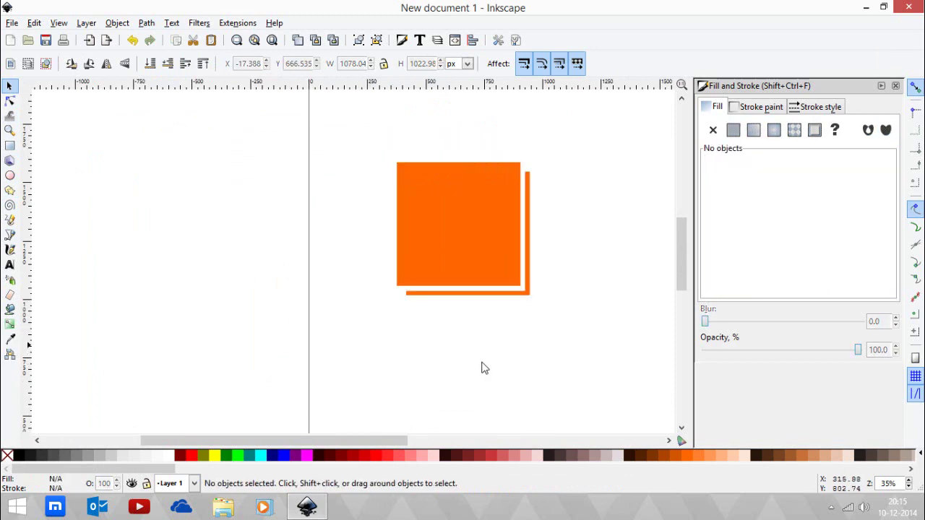
Step: Delete the square and its shadow, then add a new black VECTOR text object
drag(586, 363, 394, 157)
ctrl+scroll(357, 207, down, 3)
key(Delete)
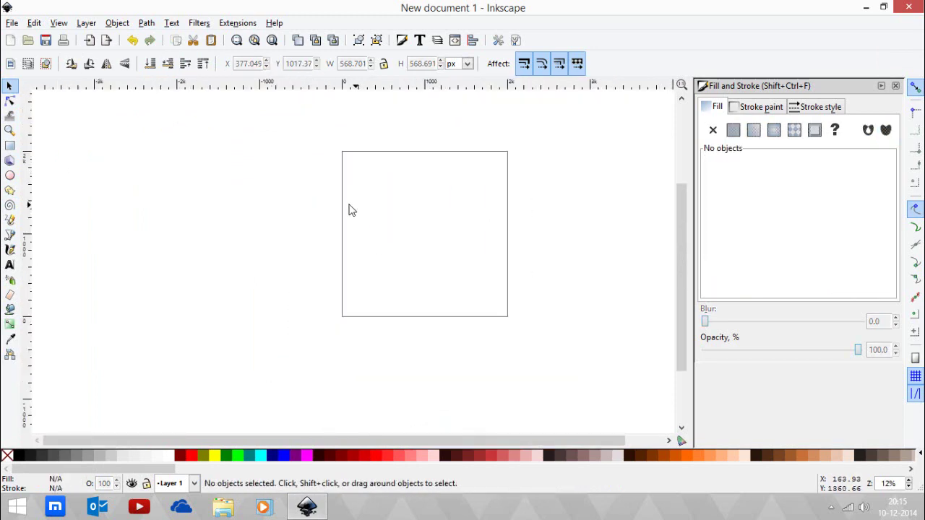
ctrl+scroll(403, 224, up, 2)
key(t)
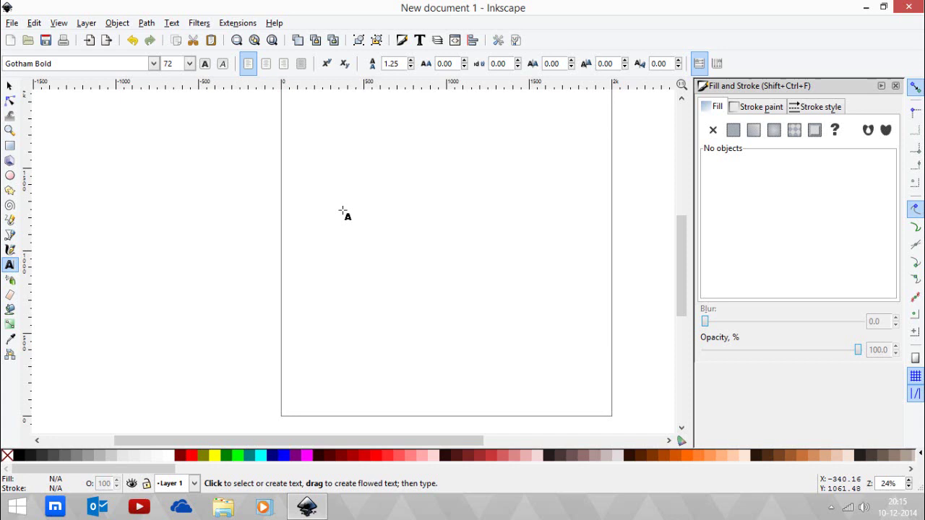
click(357, 204)
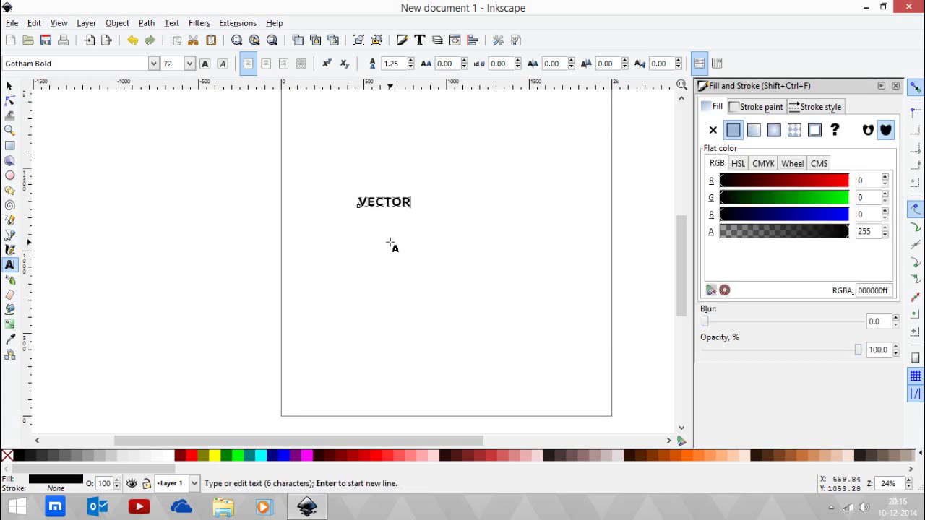
click(9, 86)
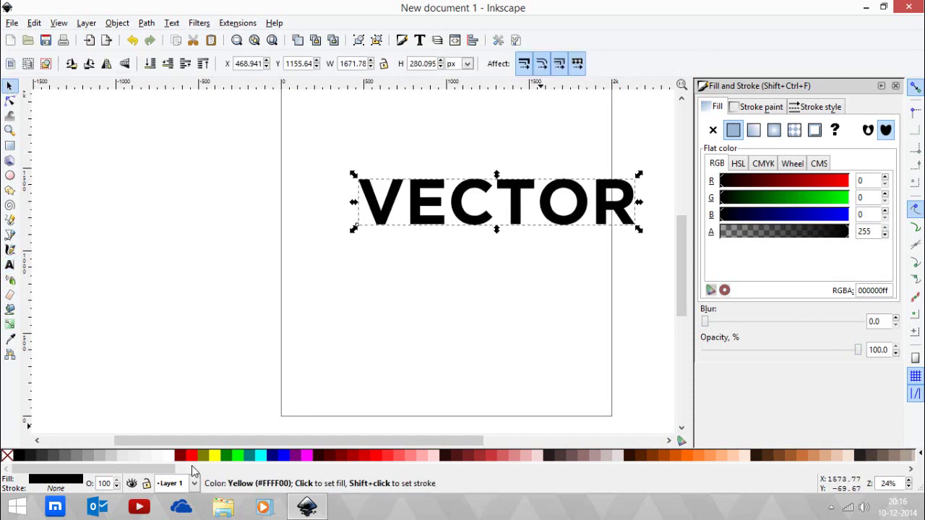
Step: Fill VECTOR teal 00d4aa, move it left and down, then refill it 90% gray
scroll(246, 473, down, 5)
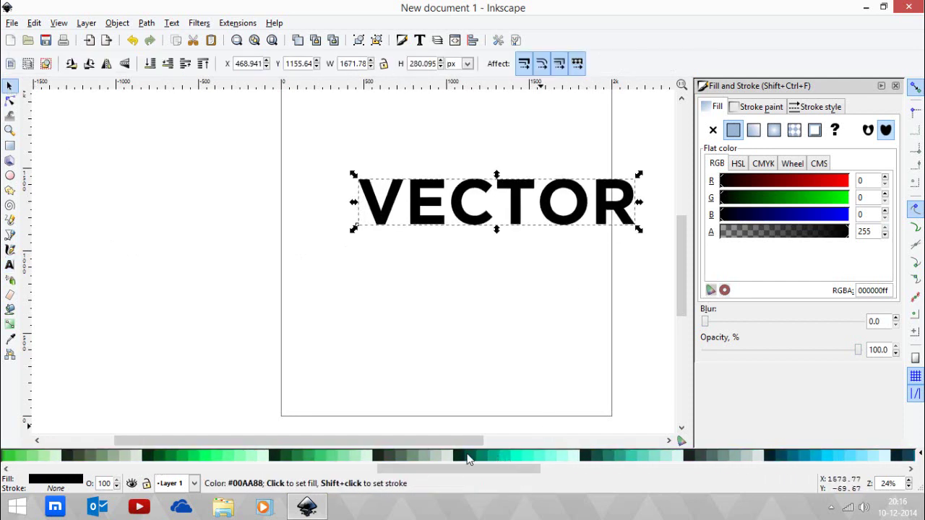
click(504, 456)
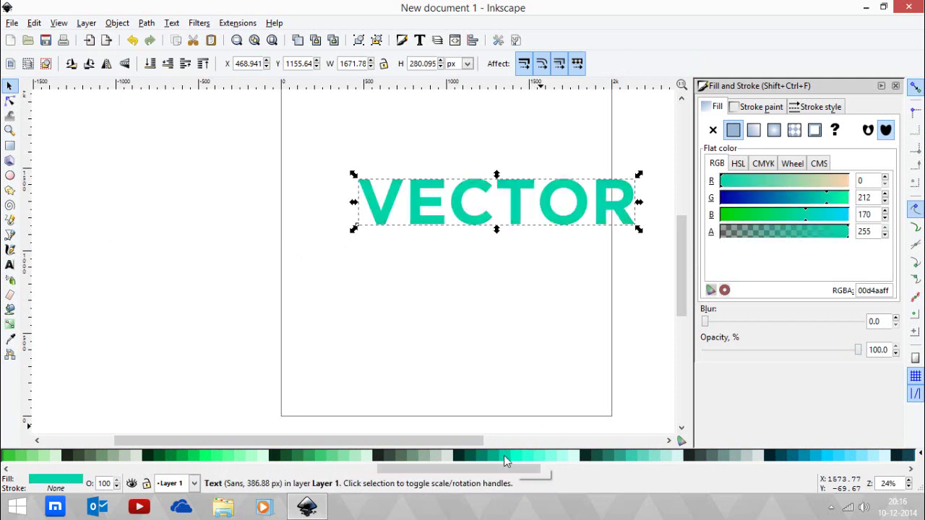
drag(561, 221, 520, 227)
scroll(517, 231, up, 2)
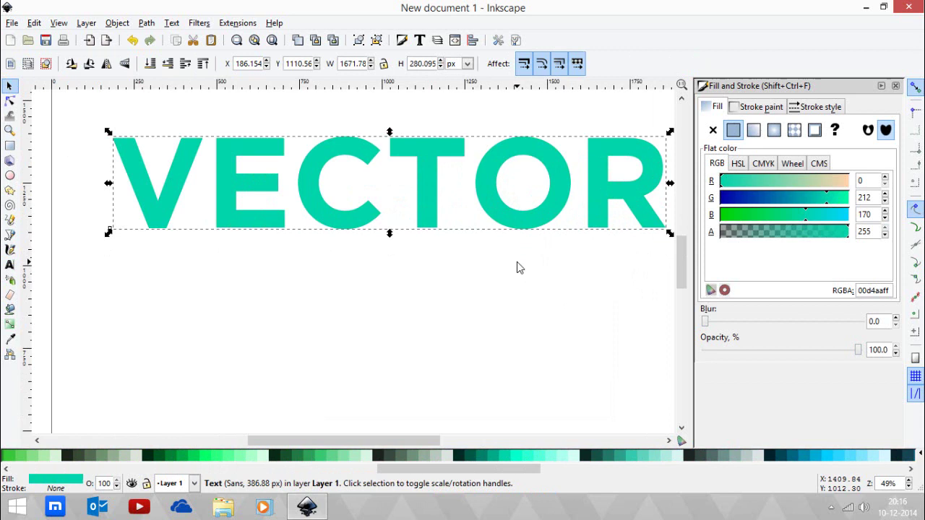
drag(390, 469, 11, 433)
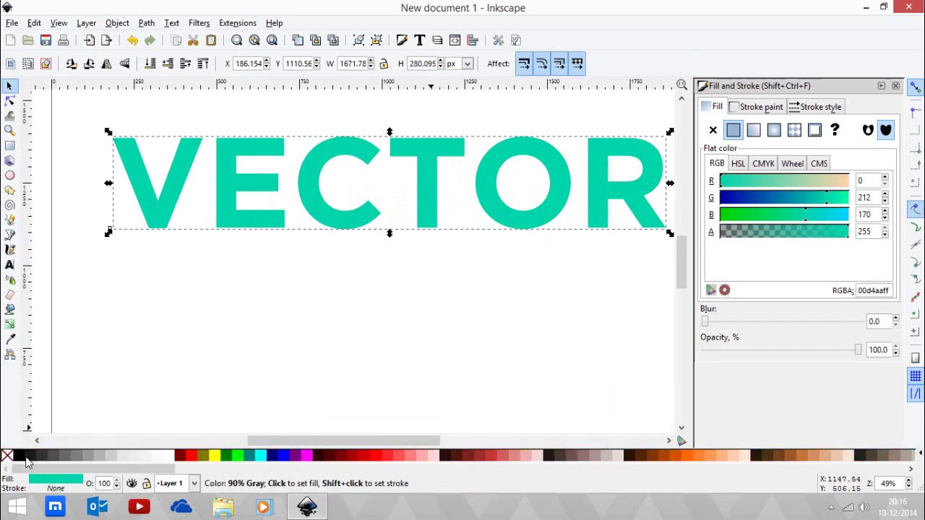
click(32, 456)
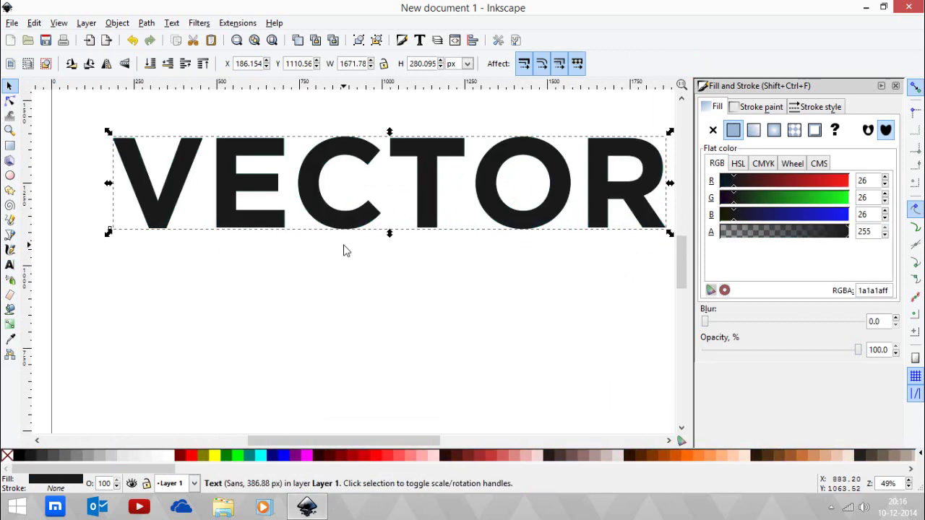
Step: Nudge the dark grey VECTOR copy down-right and lower it behind the teal text
key(Right)
key(Right)
key(Right)
key(Right)
key(Right)
key(Right)
key(Right)
key(Down)
key(Down)
key(Down)
key(Down)
key(Down)
key(Down)
key(Down)
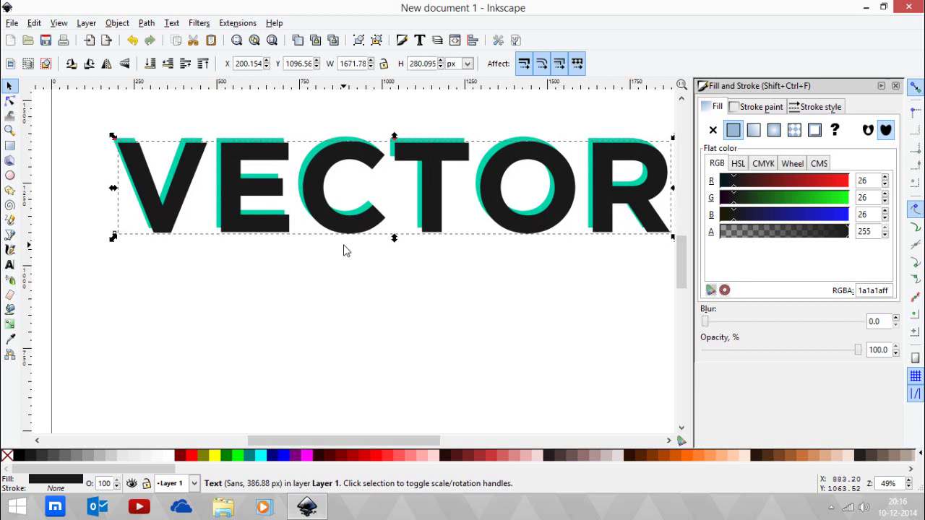
key(Right)
key(Right)
key(Right)
key(Right)
key(Right)
key(Down)
key(Down)
key(Down)
key(Down)
key(Down)
key(Down)
key(Down)
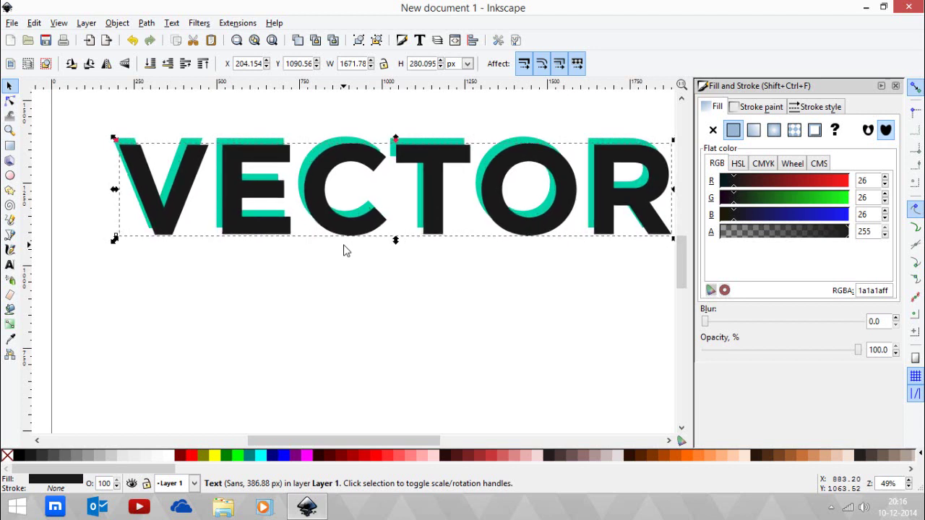
key(Up)
key(Up)
key(Up)
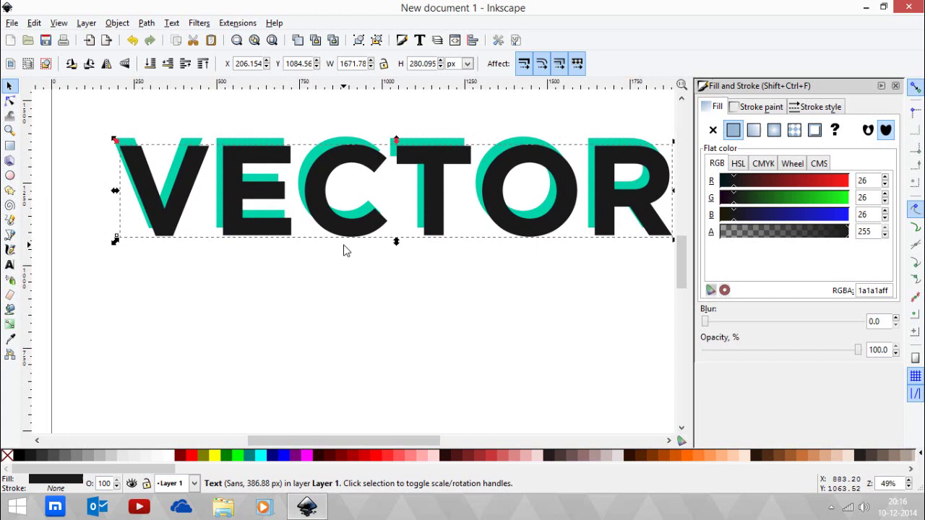
key(Left)
key(Left)
key(Left)
key(Left)
key(Right)
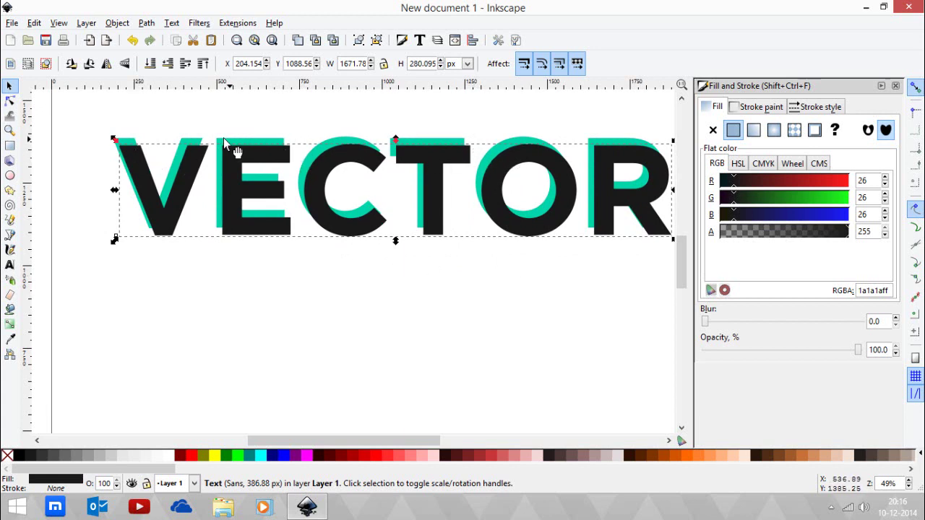
scroll(431, 202, up, 2)
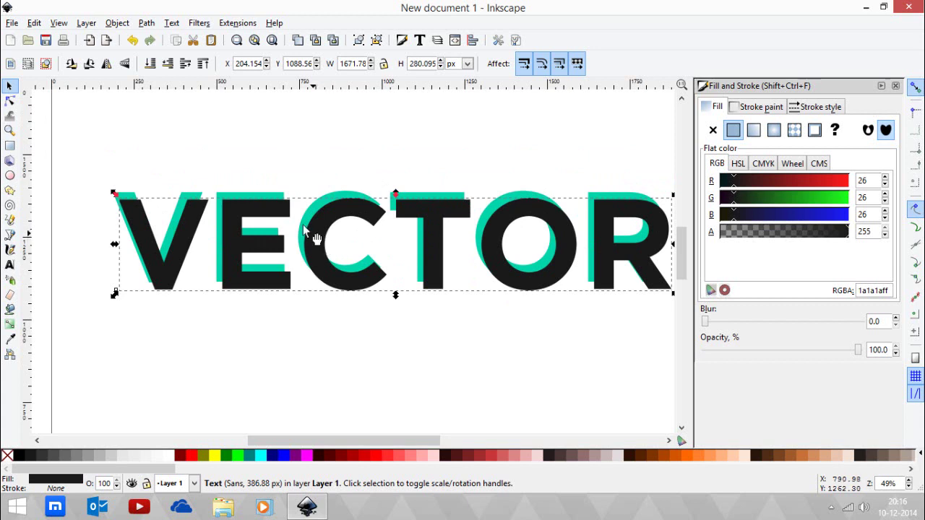
click(150, 64)
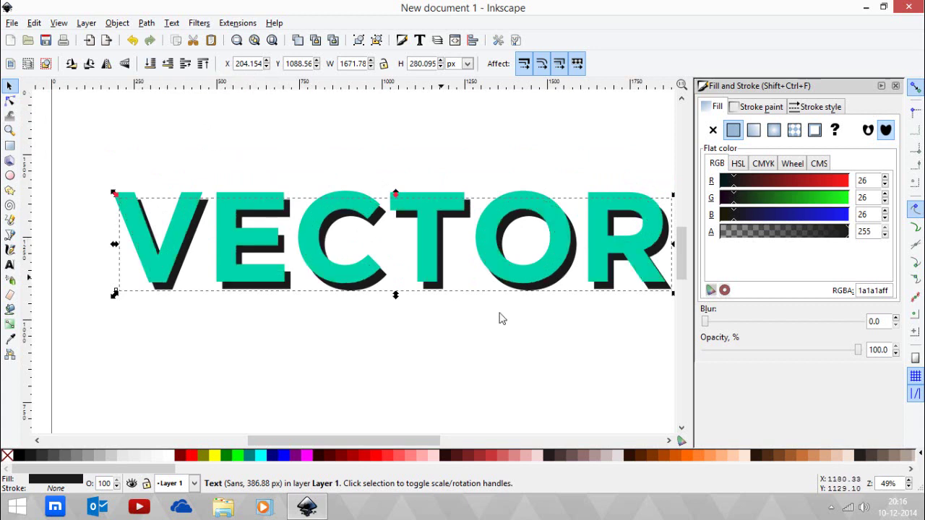
ctrl+scroll(504, 318, down, 3)
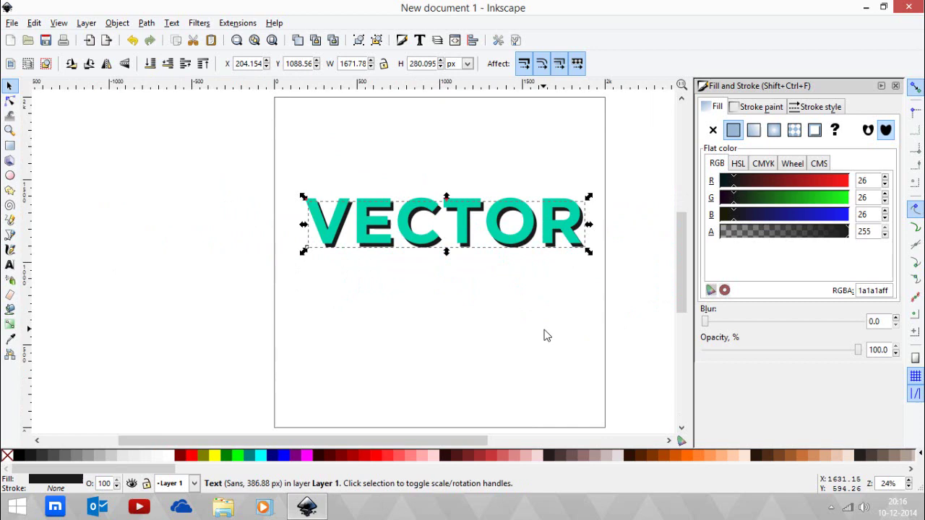
Step: Raise the black text copy, fill it white, and nudge it up and left
ctrl+scroll(549, 329, up, 3)
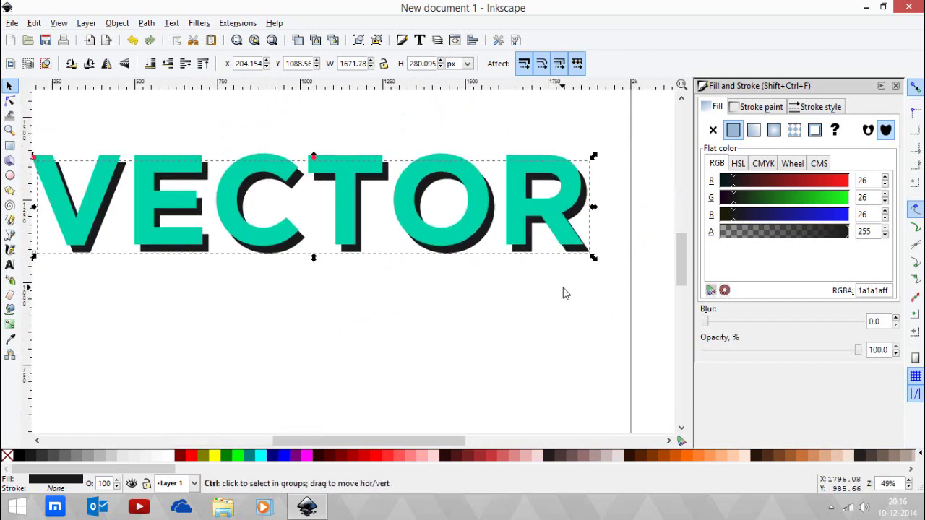
key(Page_Up)
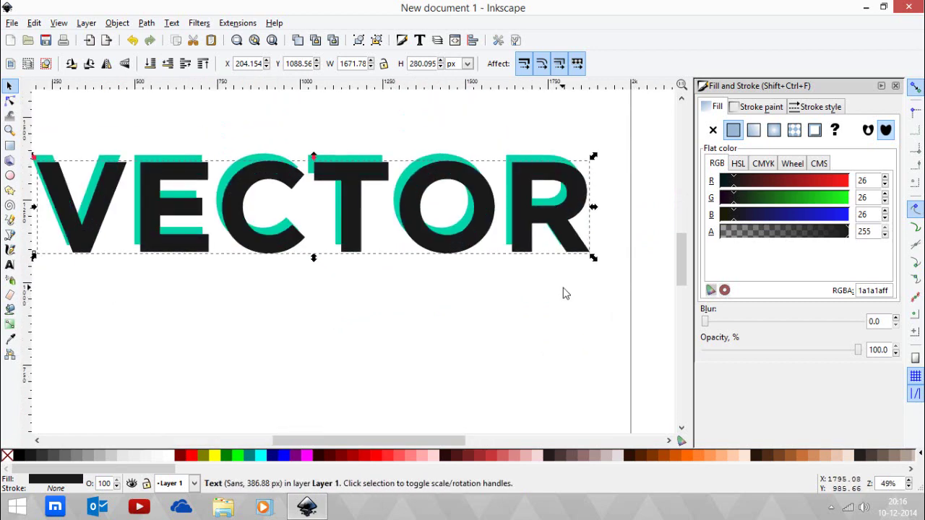
click(168, 456)
key(Left)
key(Left)
key(Left)
key(Left)
key(Left)
key(Up)
key(Up)
key(Up)
key(Up)
key(Up)
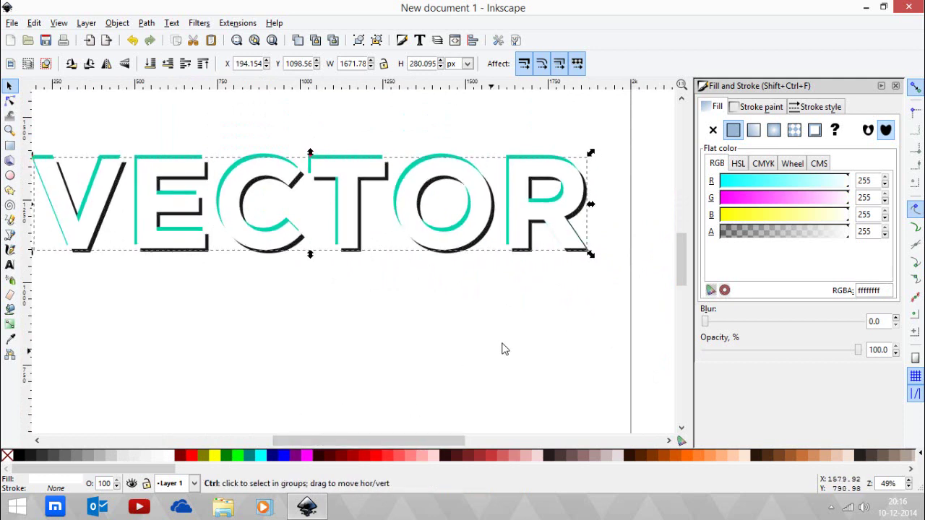
Step: Subtract the white copy from the black shadow with Path > Difference
scroll(474, 232, up, 1)
scroll(474, 233, up, 1)
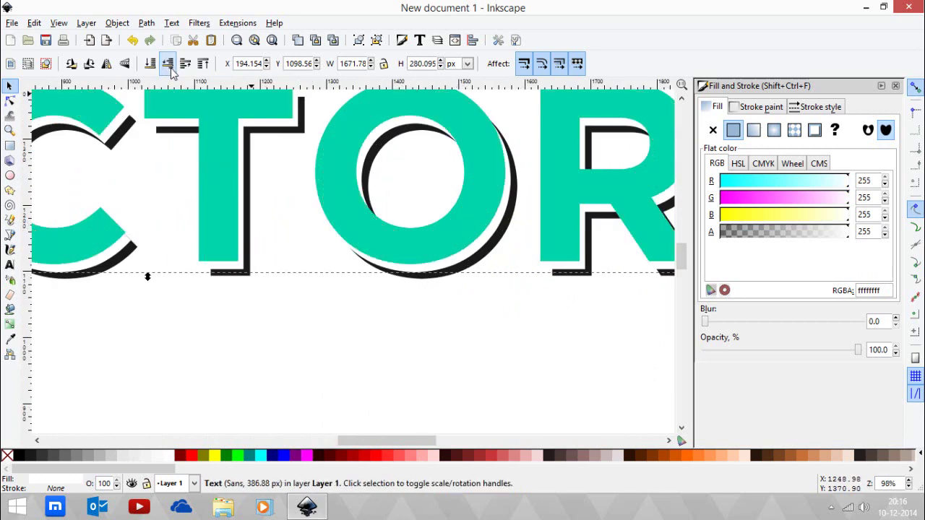
scroll(495, 250, up, 2)
shift+click(374, 312)
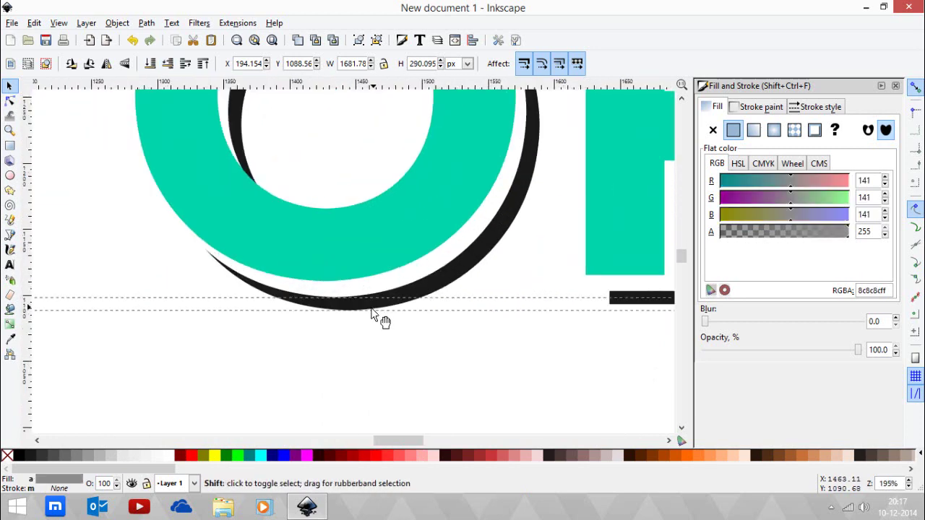
click(146, 22)
click(166, 107)
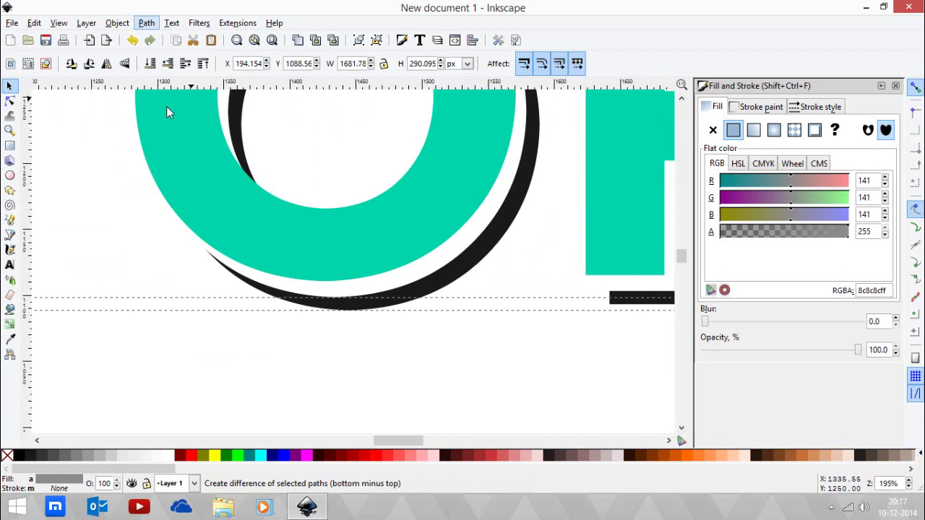
Step: Give the cut-out shadow path the teal colour picked from the letters
click(10, 338)
click(320, 238)
key(s)
scroll(345, 293, down, 2)
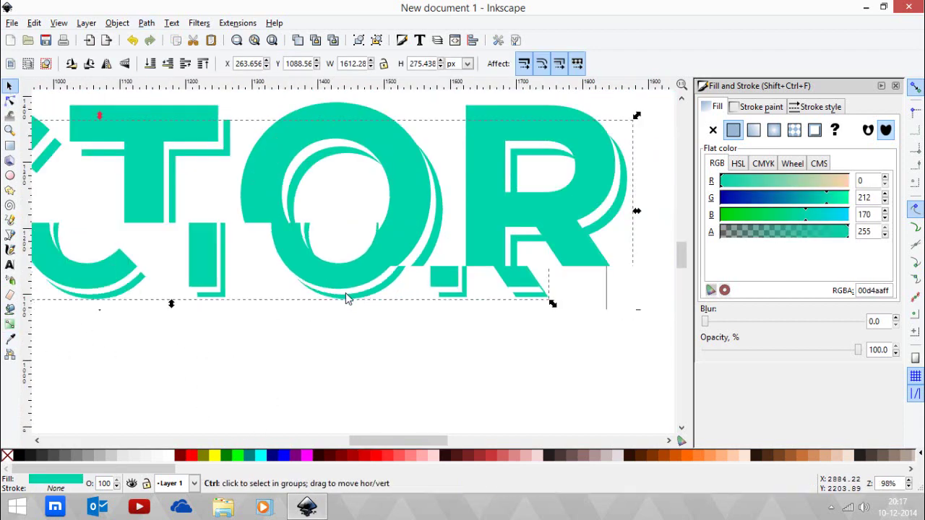
scroll(354, 311, down, 4)
click(366, 320)
Step: Pull the ECTO letters aside to inspect the cut, then put them back
scroll(277, 292, up, 4)
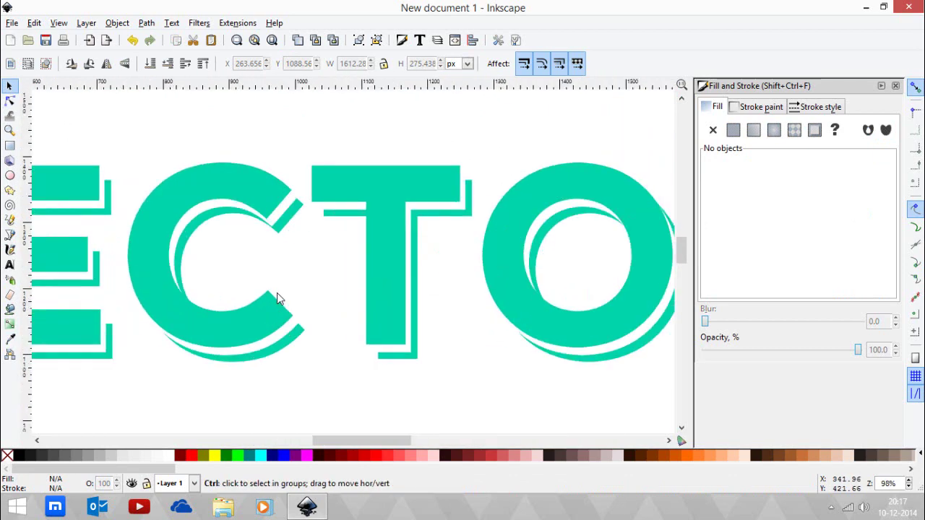
drag(281, 347, 281, 367)
scroll(331, 332, down, 3)
click(331, 332)
Step: Draw a yellow rectangle over the middle letters of VECTOR
scroll(332, 333, down, 4)
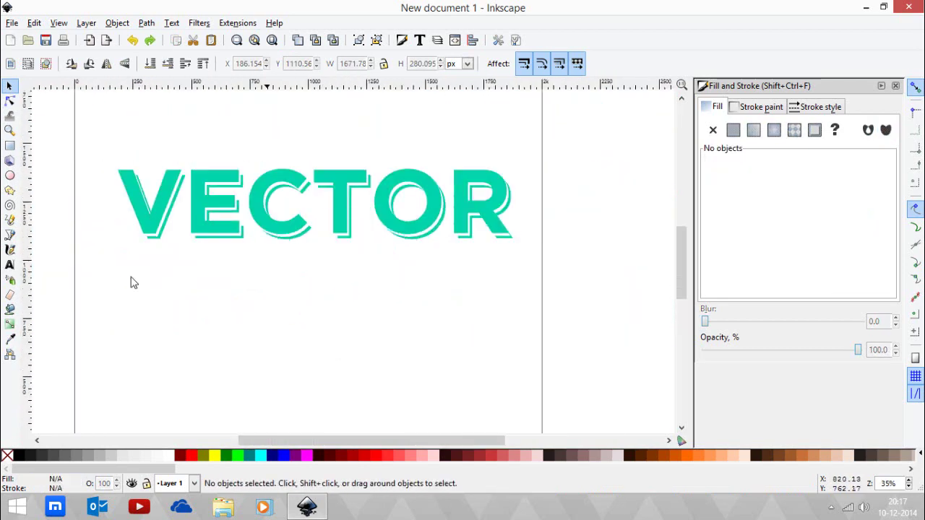
click(10, 145)
drag(178, 118, 410, 356)
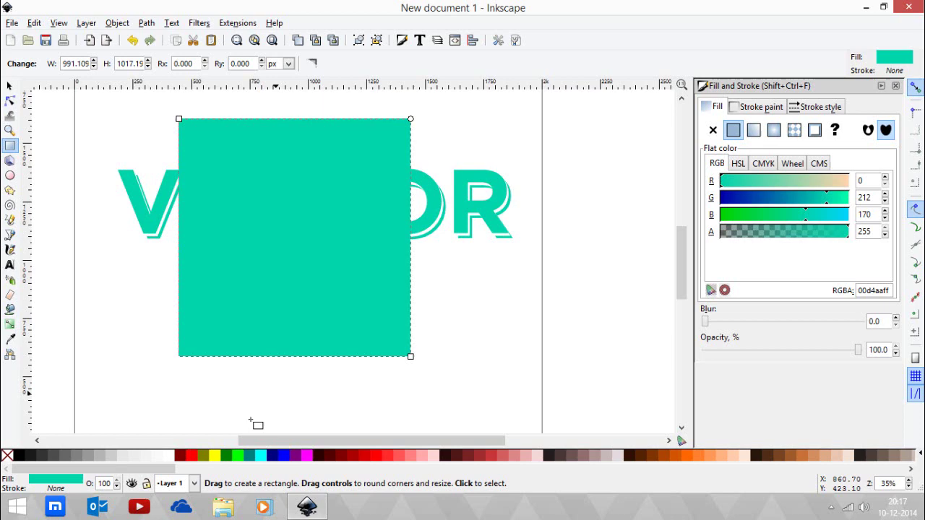
click(217, 455)
click(9, 86)
Step: Lower the rectangle beneath the text and resize it to frame the whole word
drag(263, 217, 242, 217)
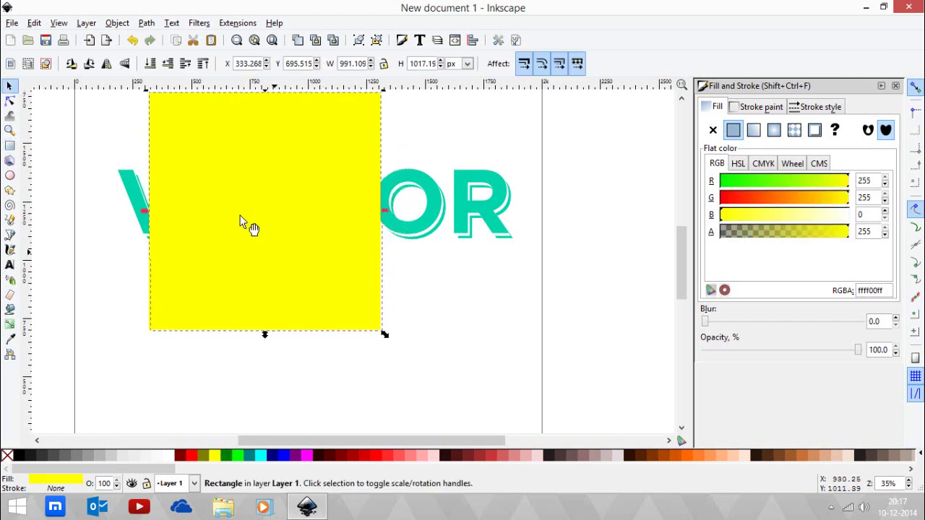
key(End)
drag(327, 302, 251, 297)
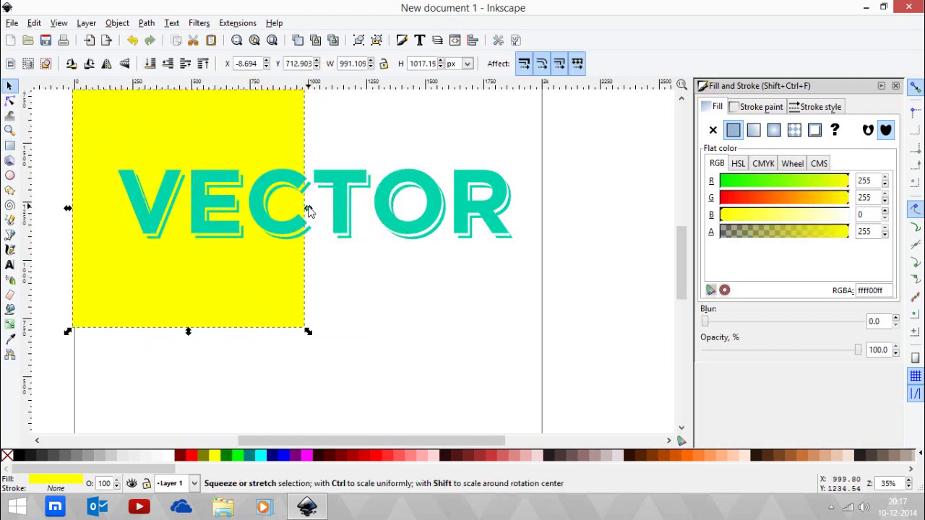
drag(307, 206, 561, 252)
ctrl+scroll(509, 260, down, 1)
ctrl+scroll(509, 260, down, 1)
drag(499, 265, 481, 313)
ctrl+scroll(474, 266, up, 2)
drag(624, 367, 573, 261)
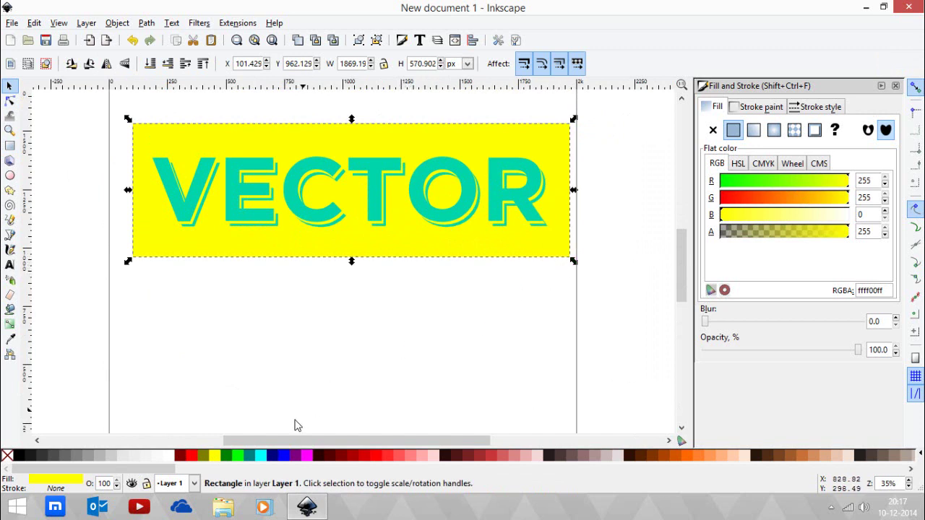
Step: Fill the banner rectangle with 90% Gray (1a1a1a) instead of yellow
click(27, 454)
scroll(353, 328, down, 1)
scroll(351, 324, up, 1)
scroll(369, 333, up, 2)
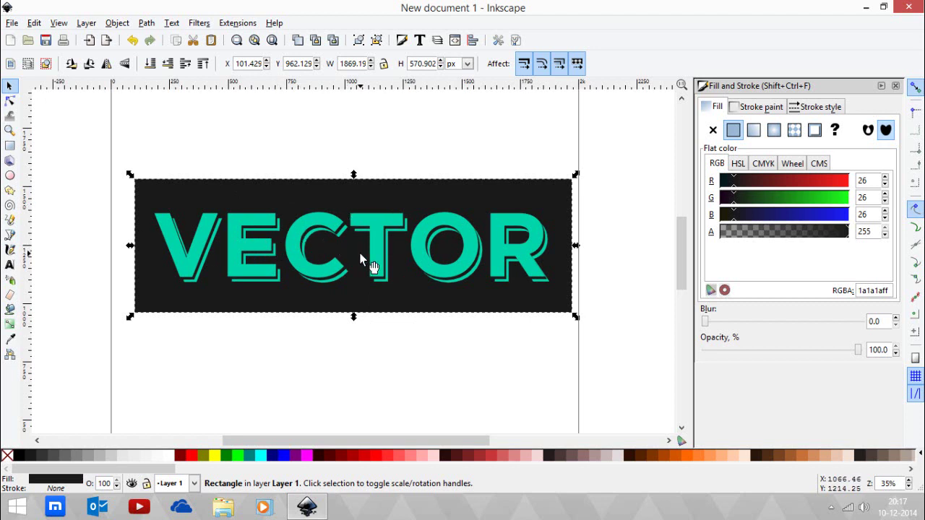
click(599, 237)
scroll(599, 237, down, 1)
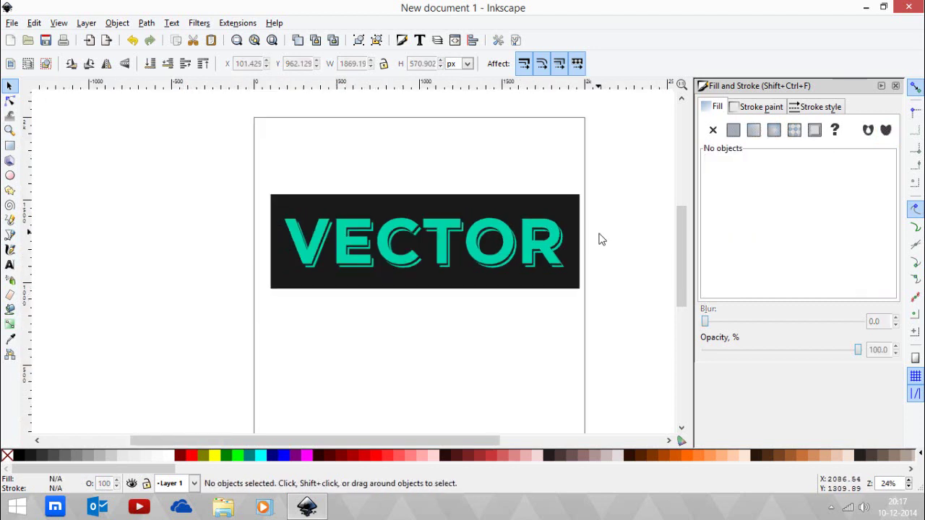
drag(613, 334, 227, 174)
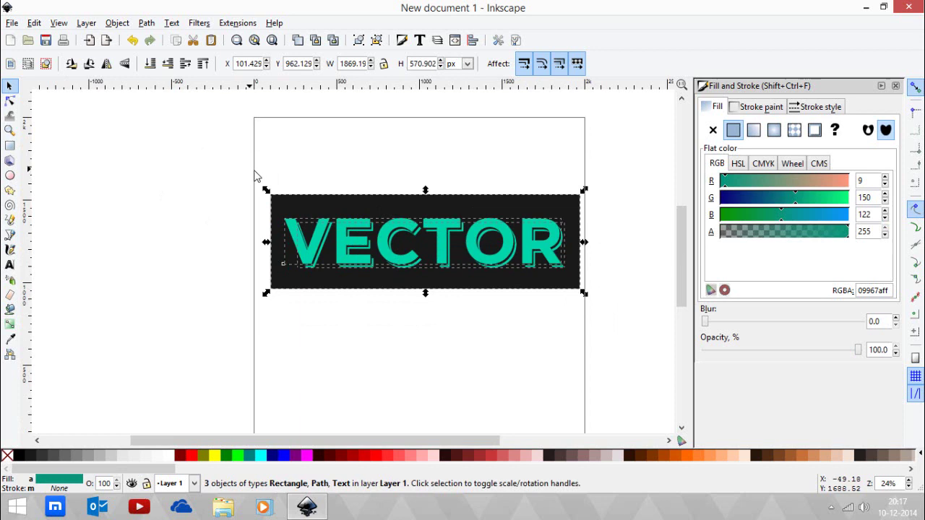
scroll(259, 177, down, 2)
click(434, 274)
scroll(468, 291, up, 1)
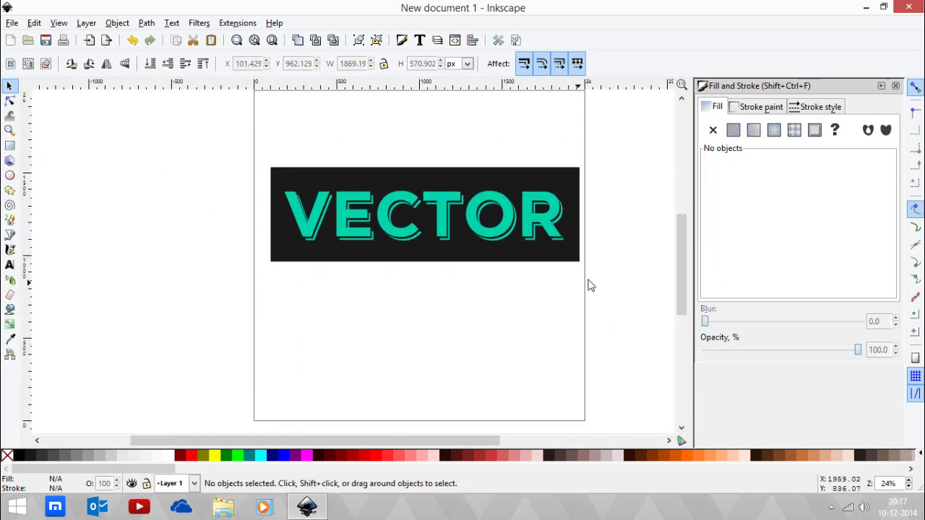
drag(681, 286, 678, 281)
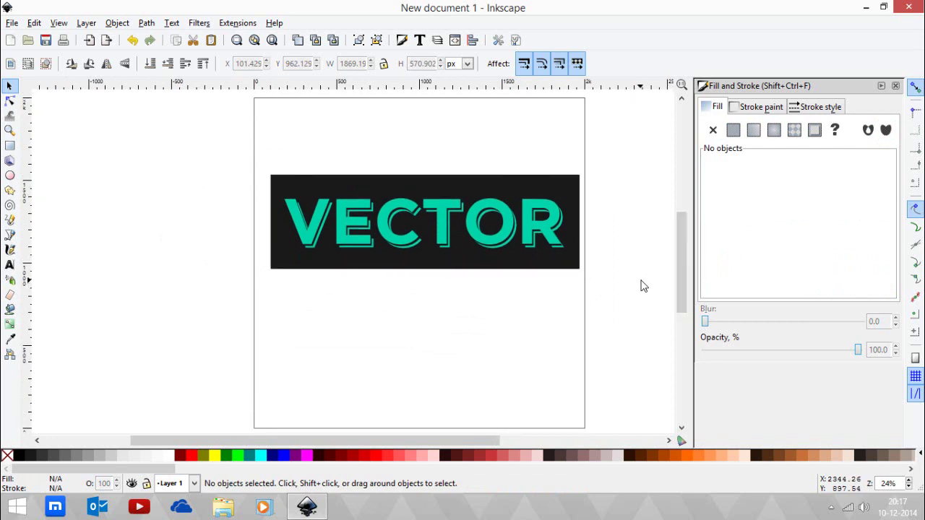
scroll(643, 286, right, 2)
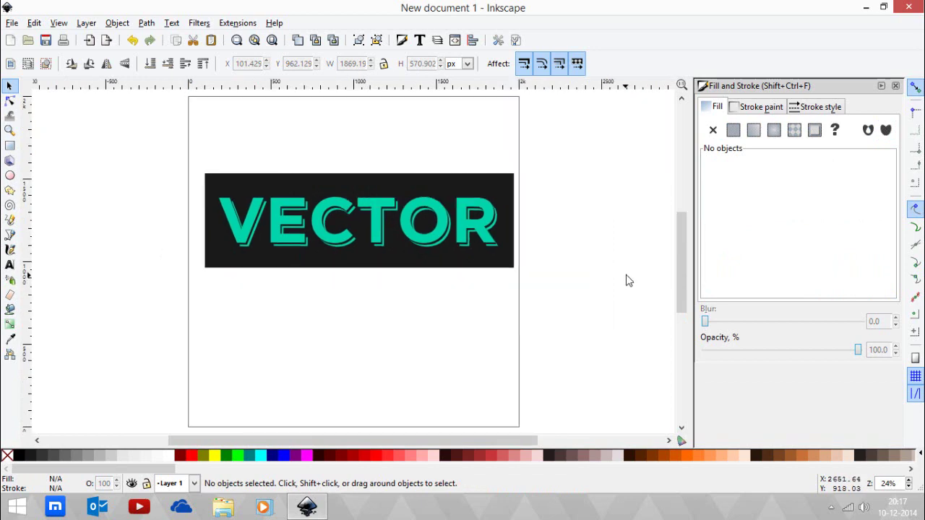